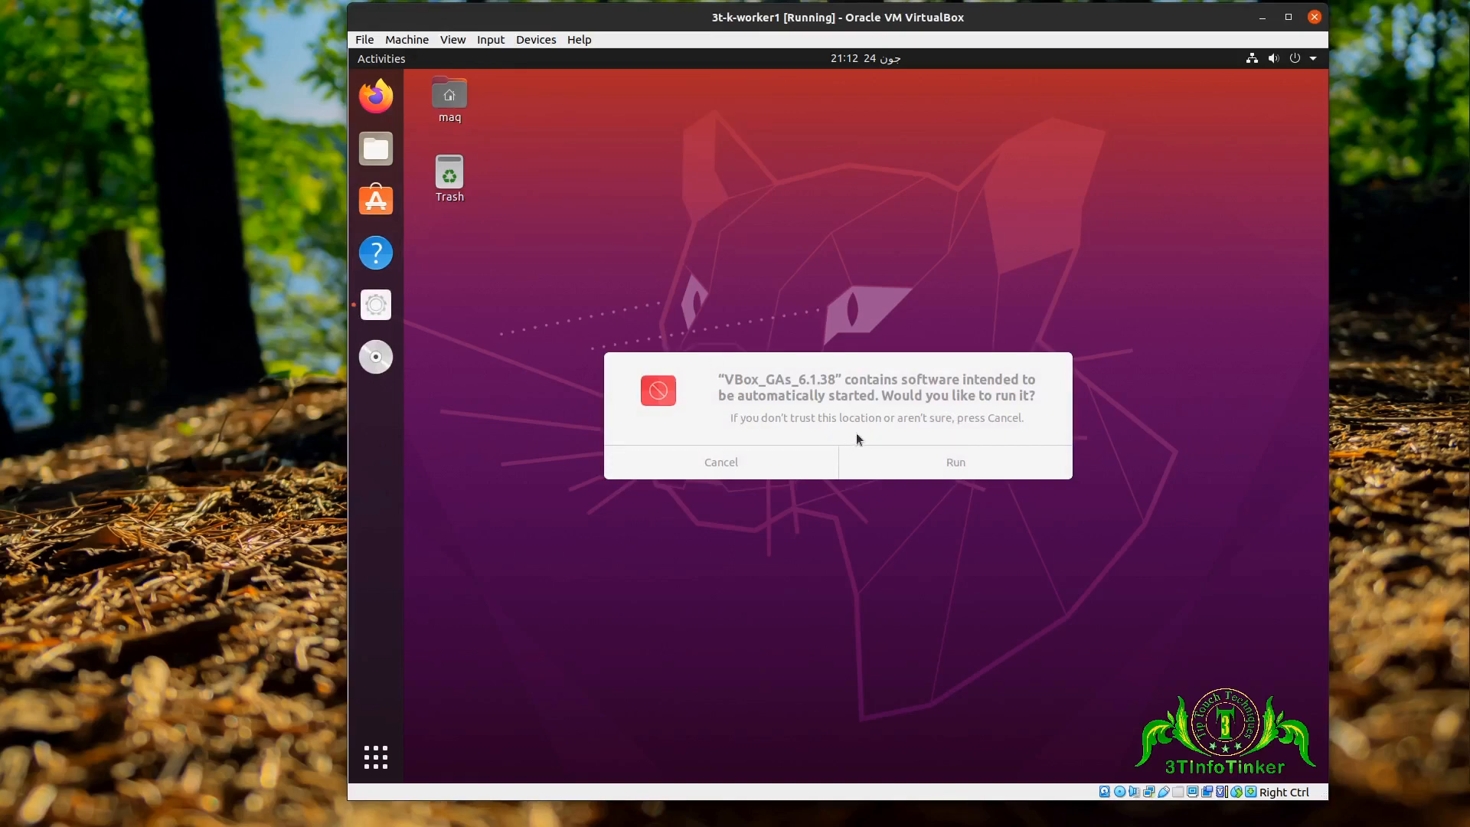
Step: Run the VBox_GAs_6.1.38 Guest Additions installer, authenticate with the account password, and close the installation window when it ends
left_click(958, 468)
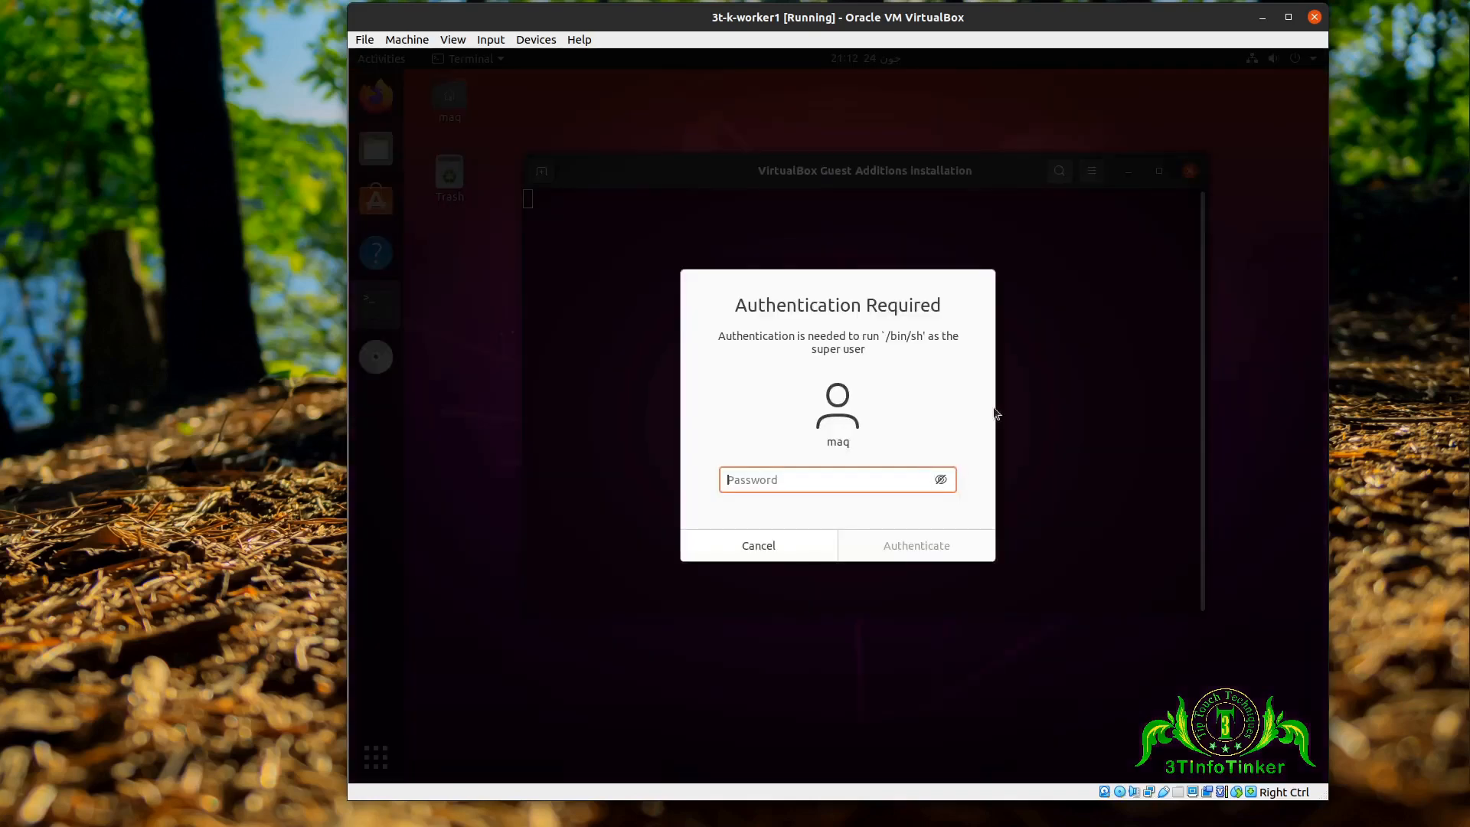
type("••••••")
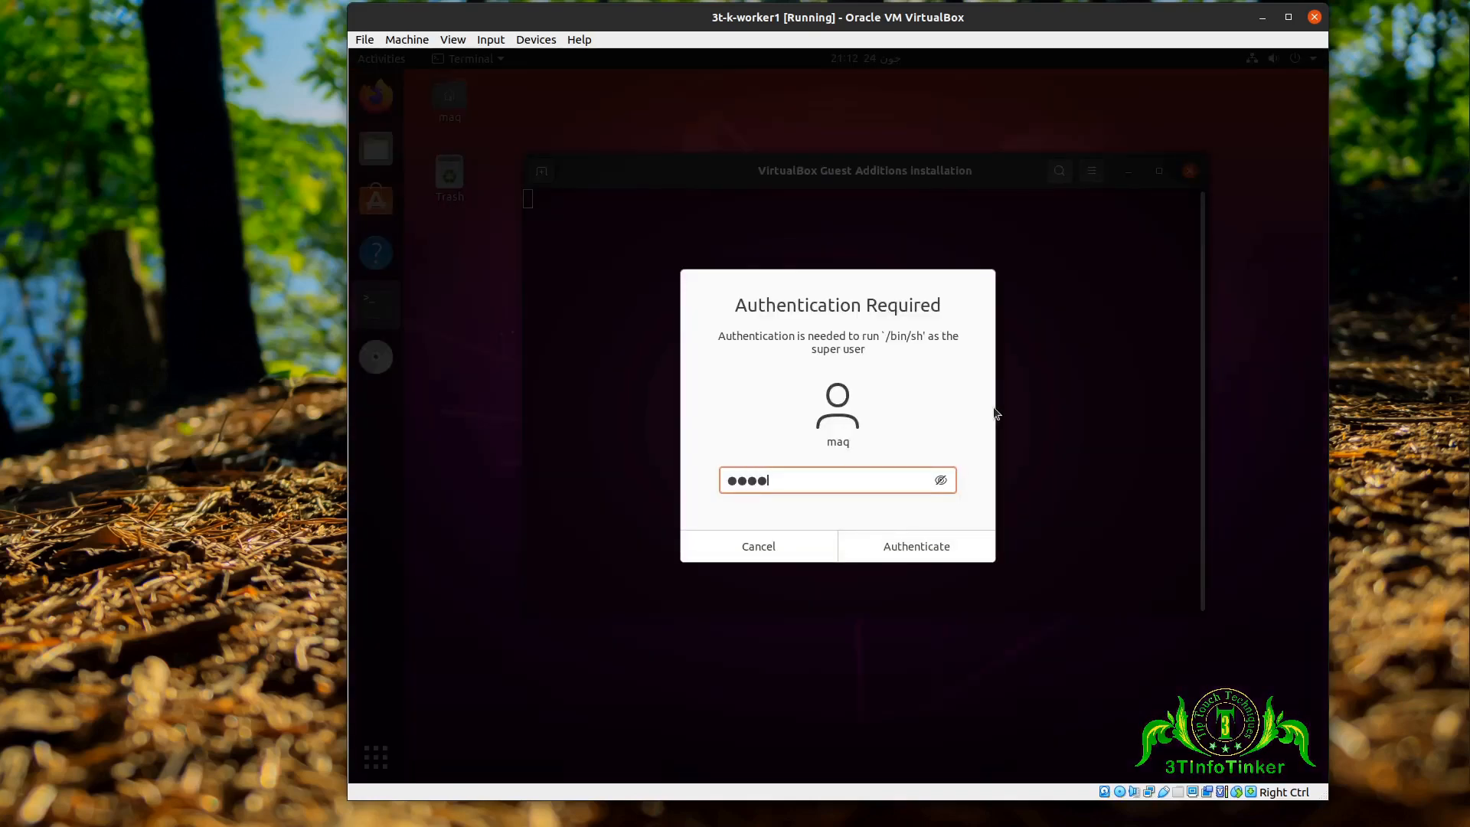
key("Return")
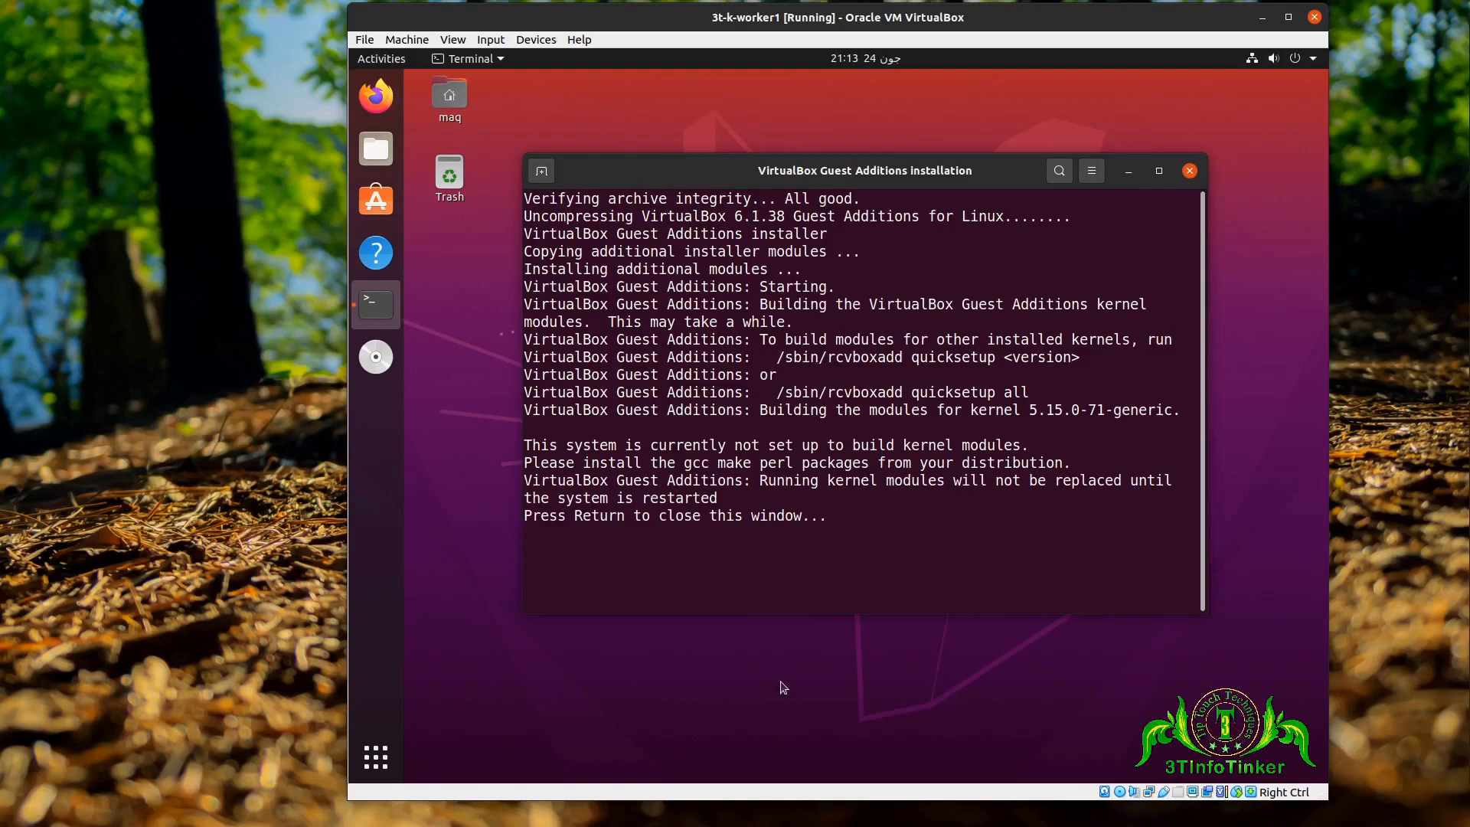
key("Return")
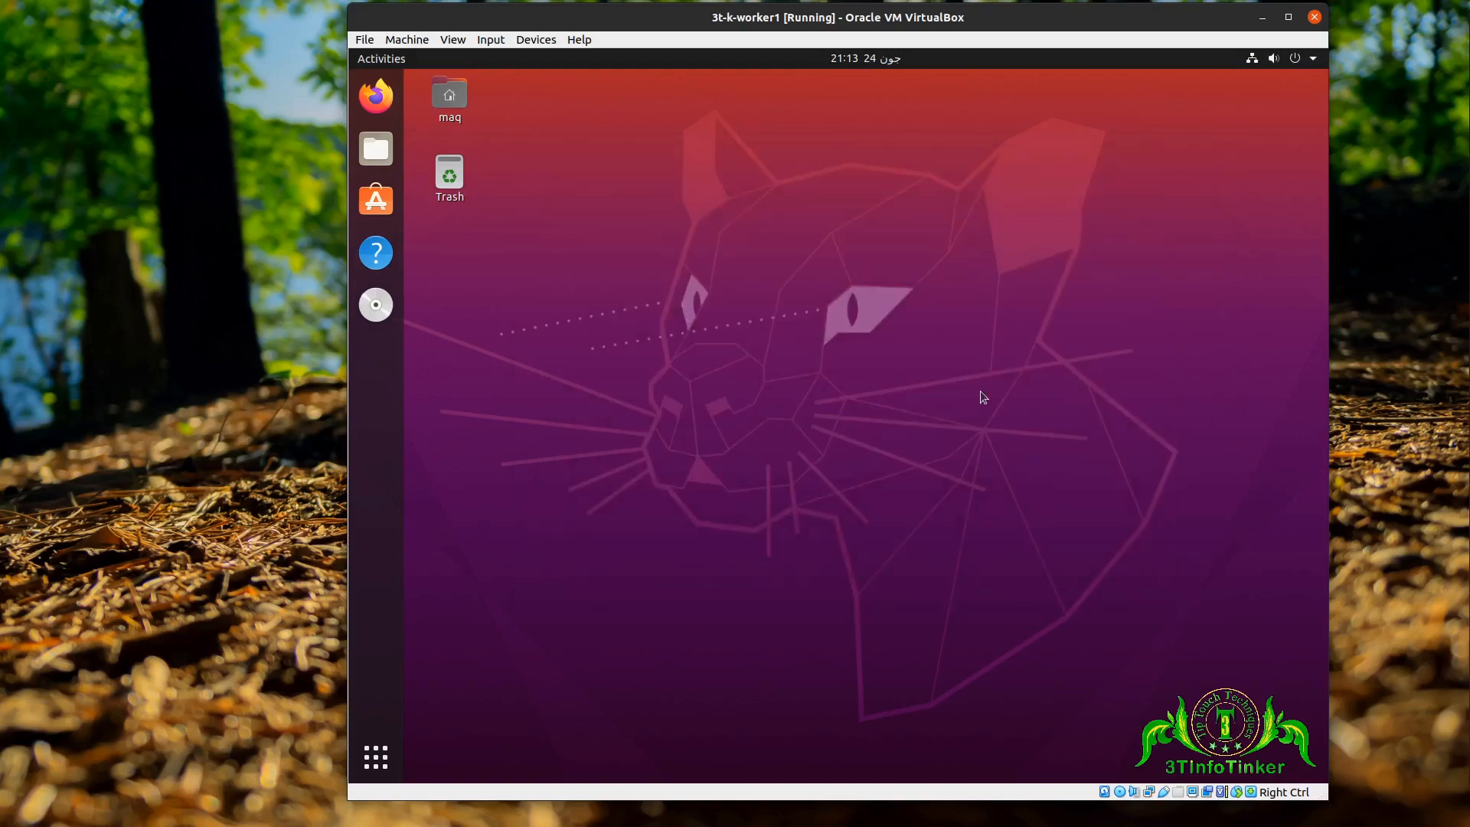
Step: Restart the Ubuntu virtual machine
left_click(1285, 61)
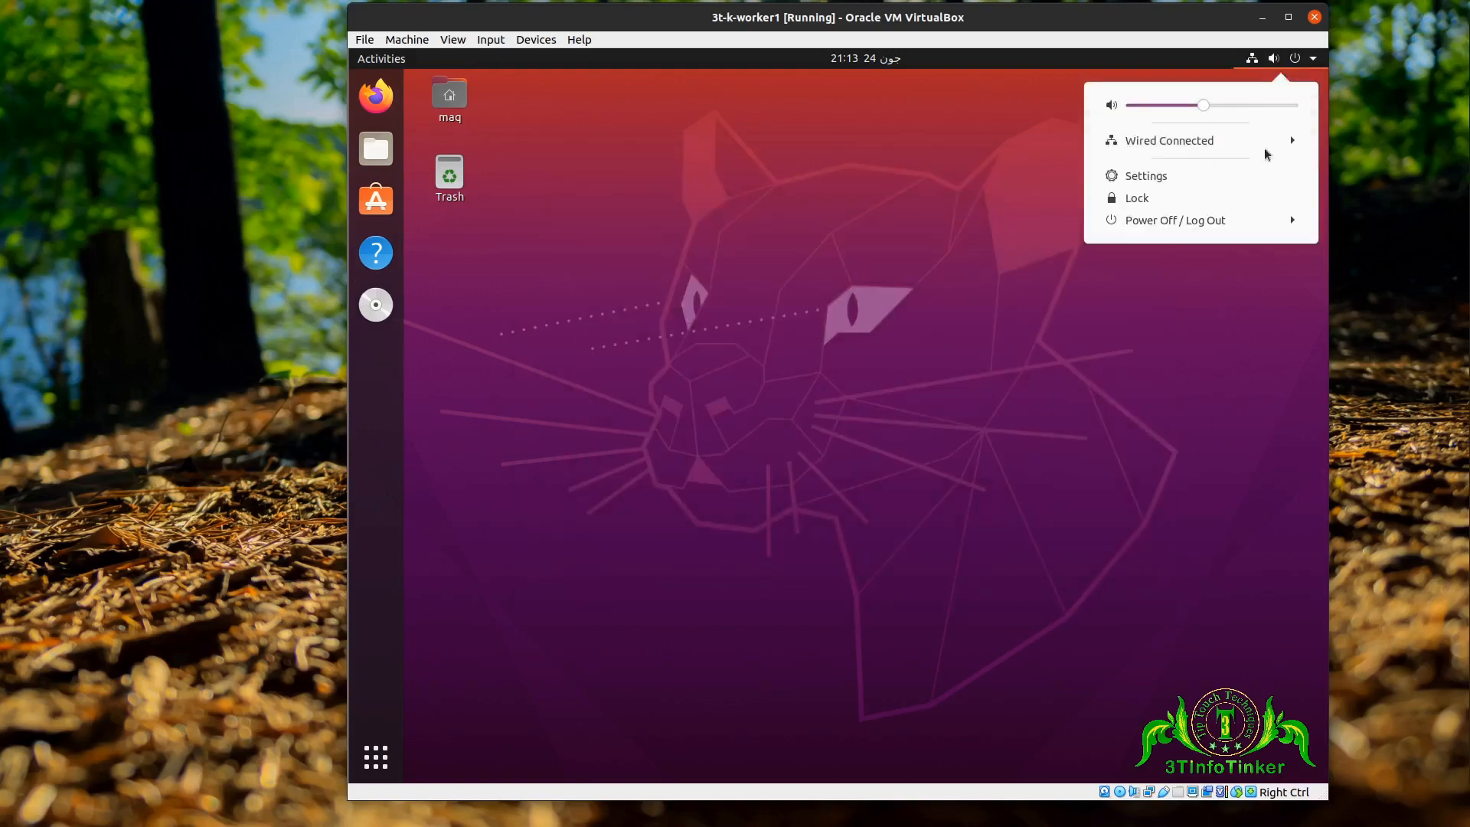
left_click(1224, 222)
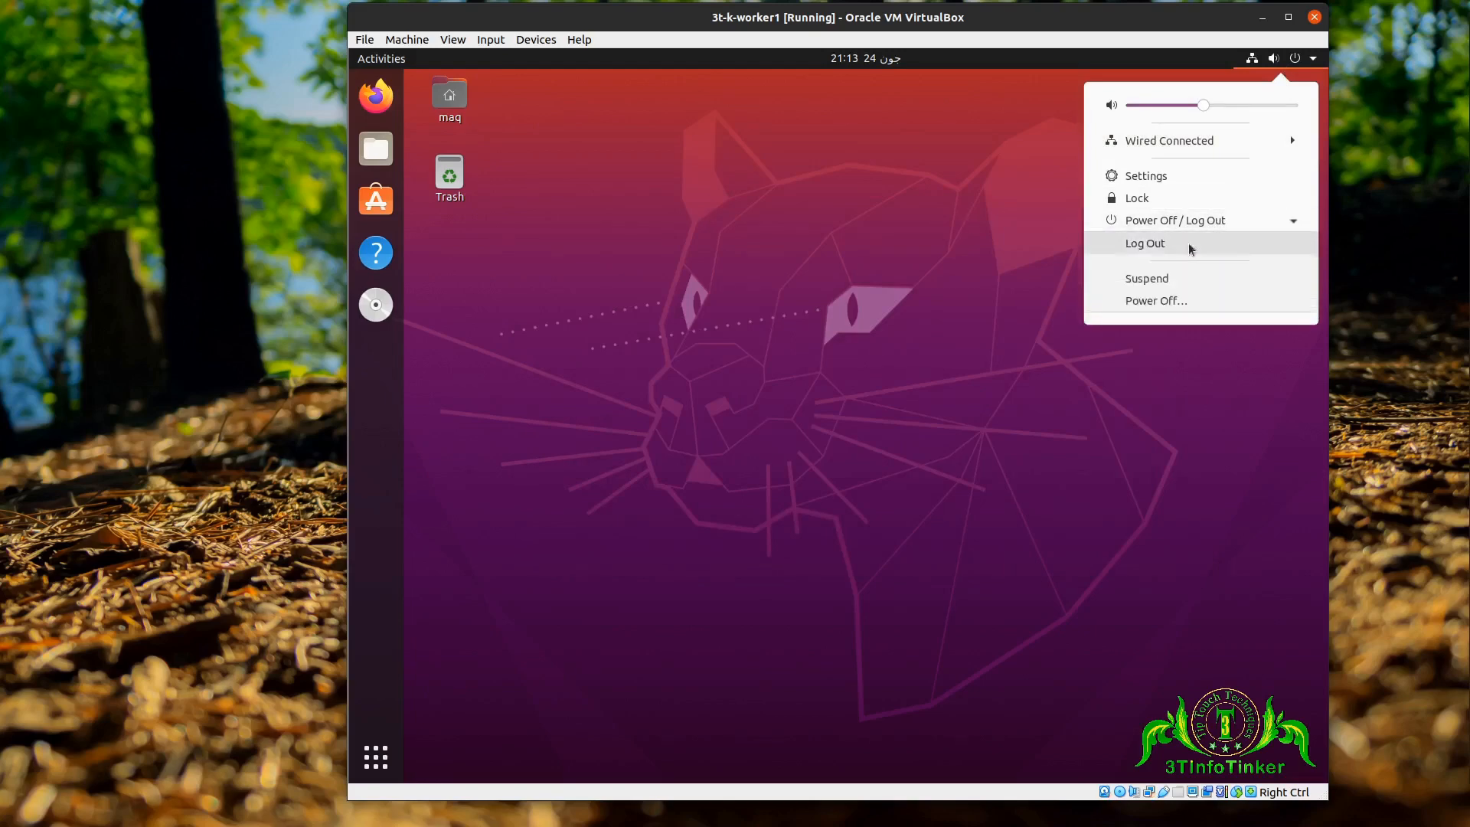
left_click(1156, 302)
left_click(877, 460)
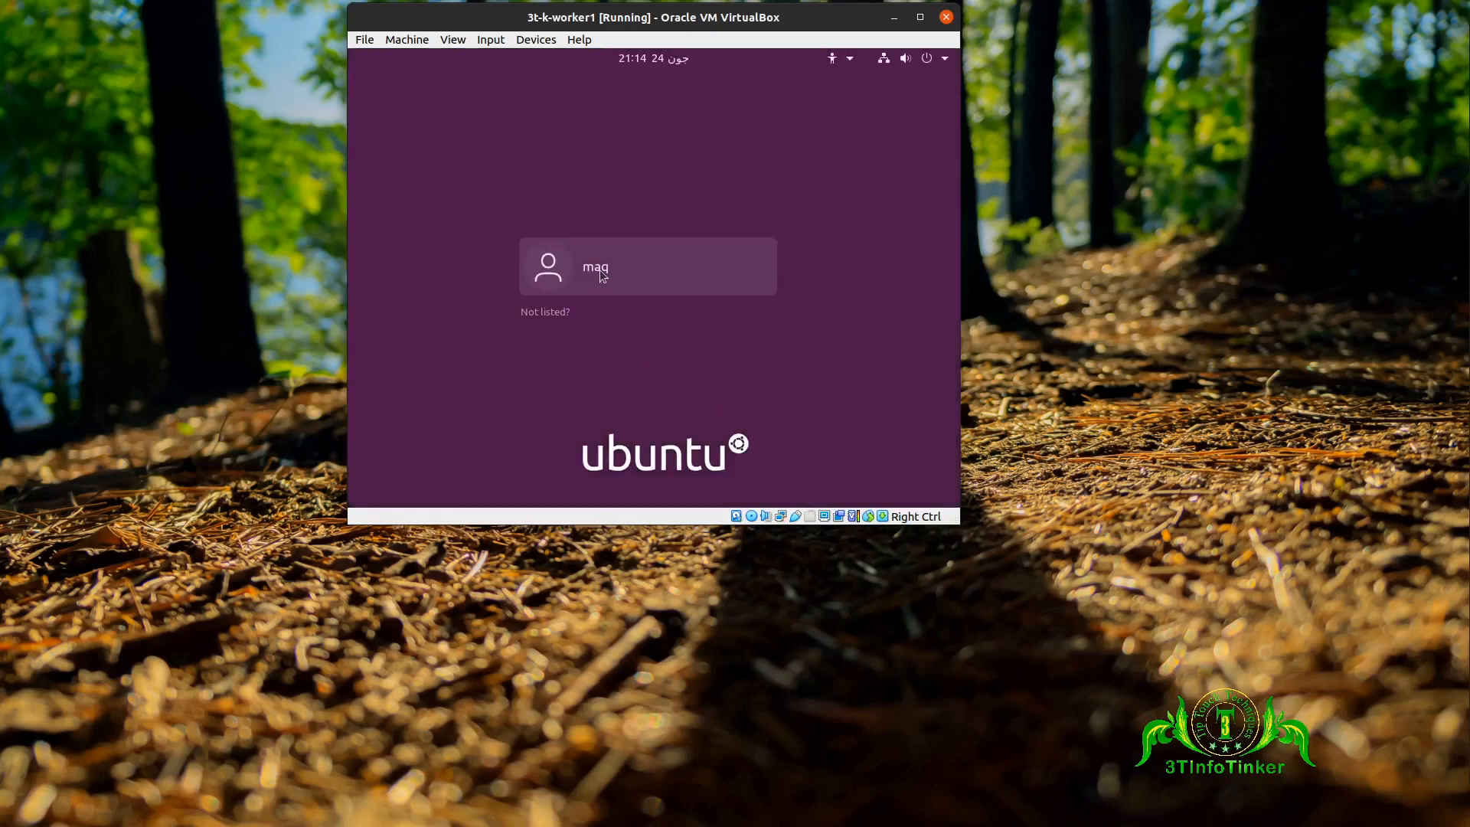
Step: Log in to Ubuntu with the account password and enlarge the virtual machine window
left_click(602, 276)
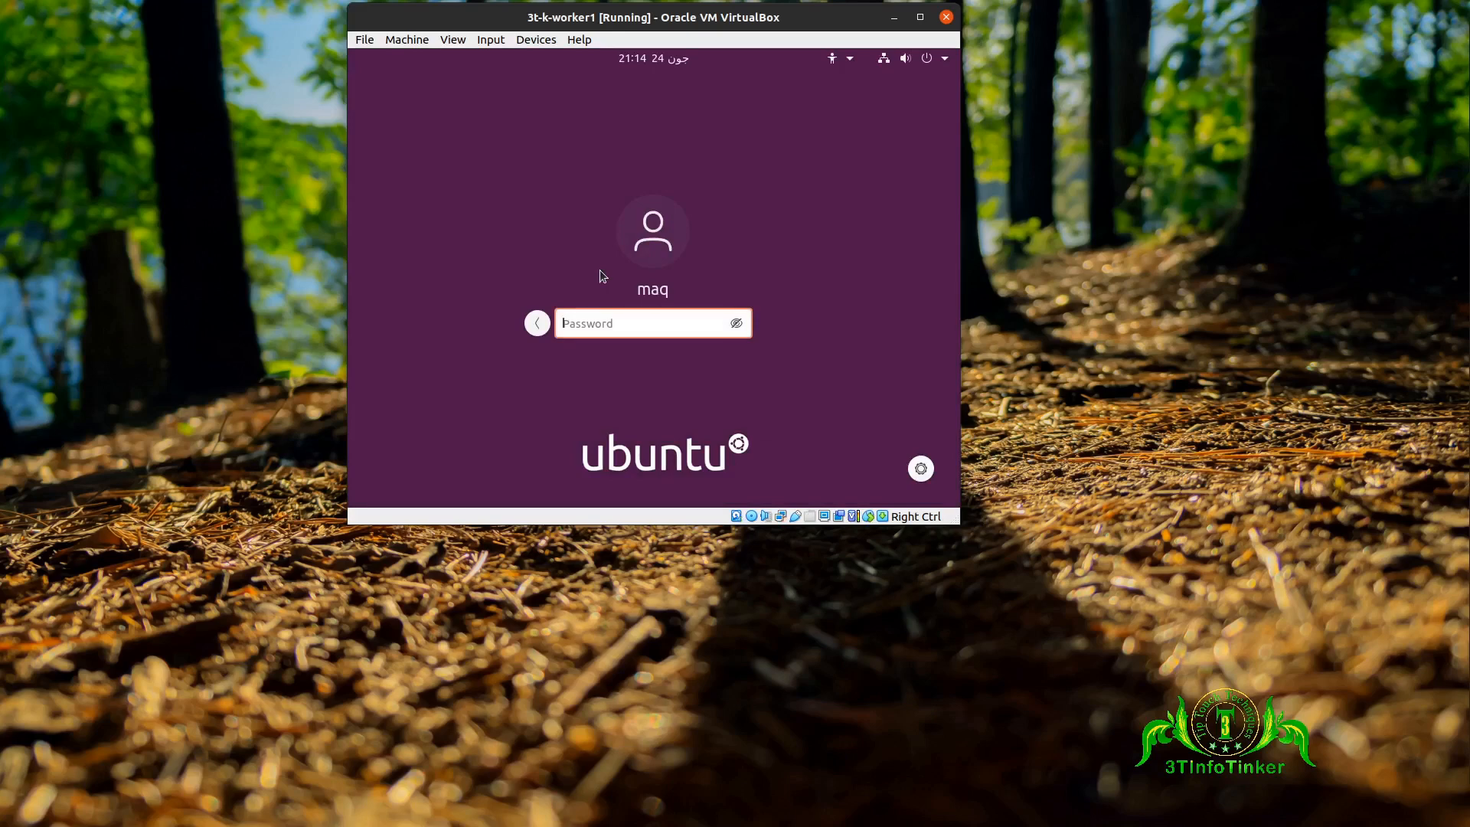
type("••••••")
key("Return")
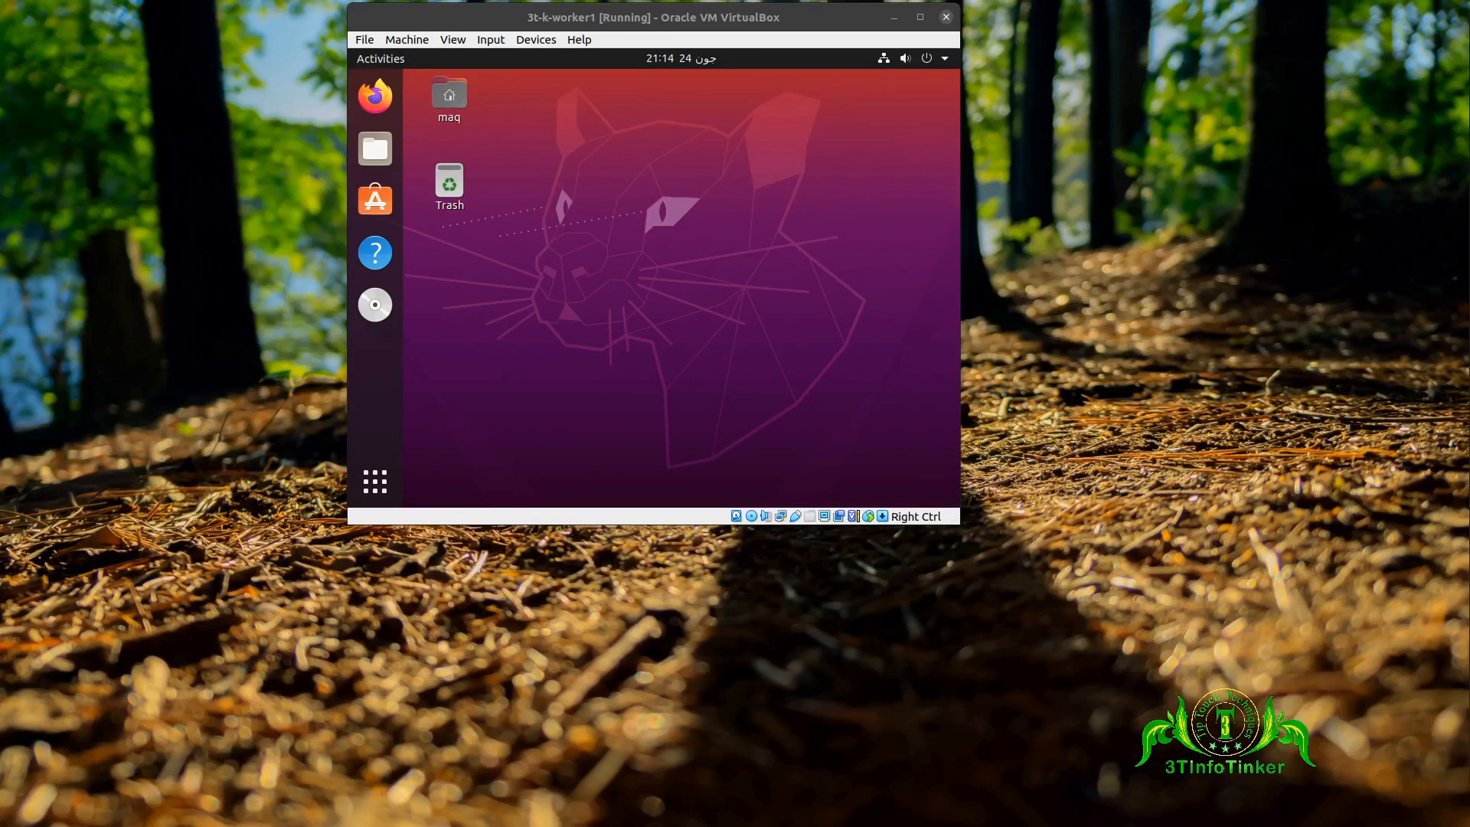
left_click_drag(959, 524, 1325, 810)
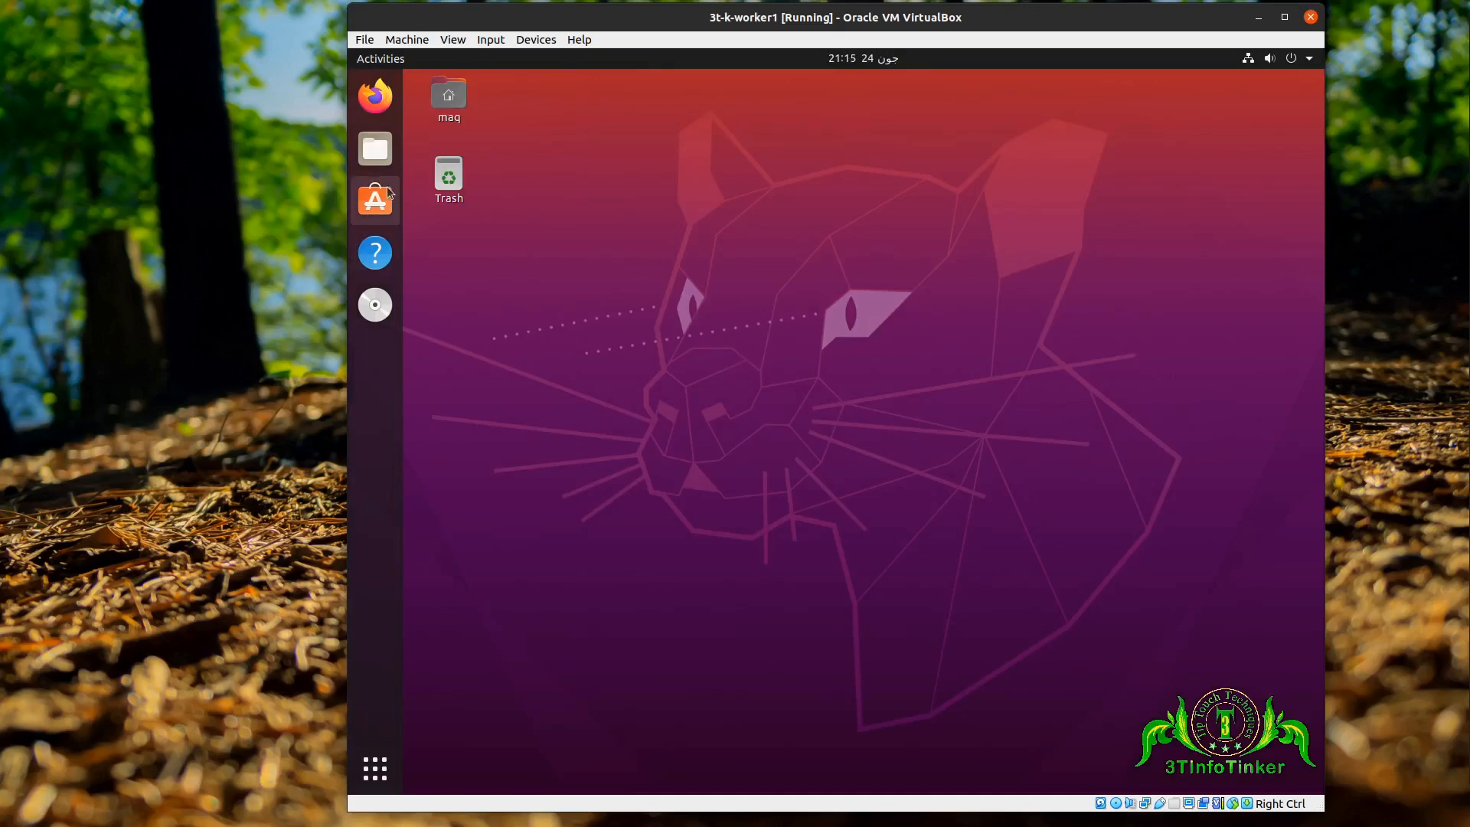
Step: Open the virtual machine's shared folder settings and start adding a share under Machine Folders
left_click(536, 39)
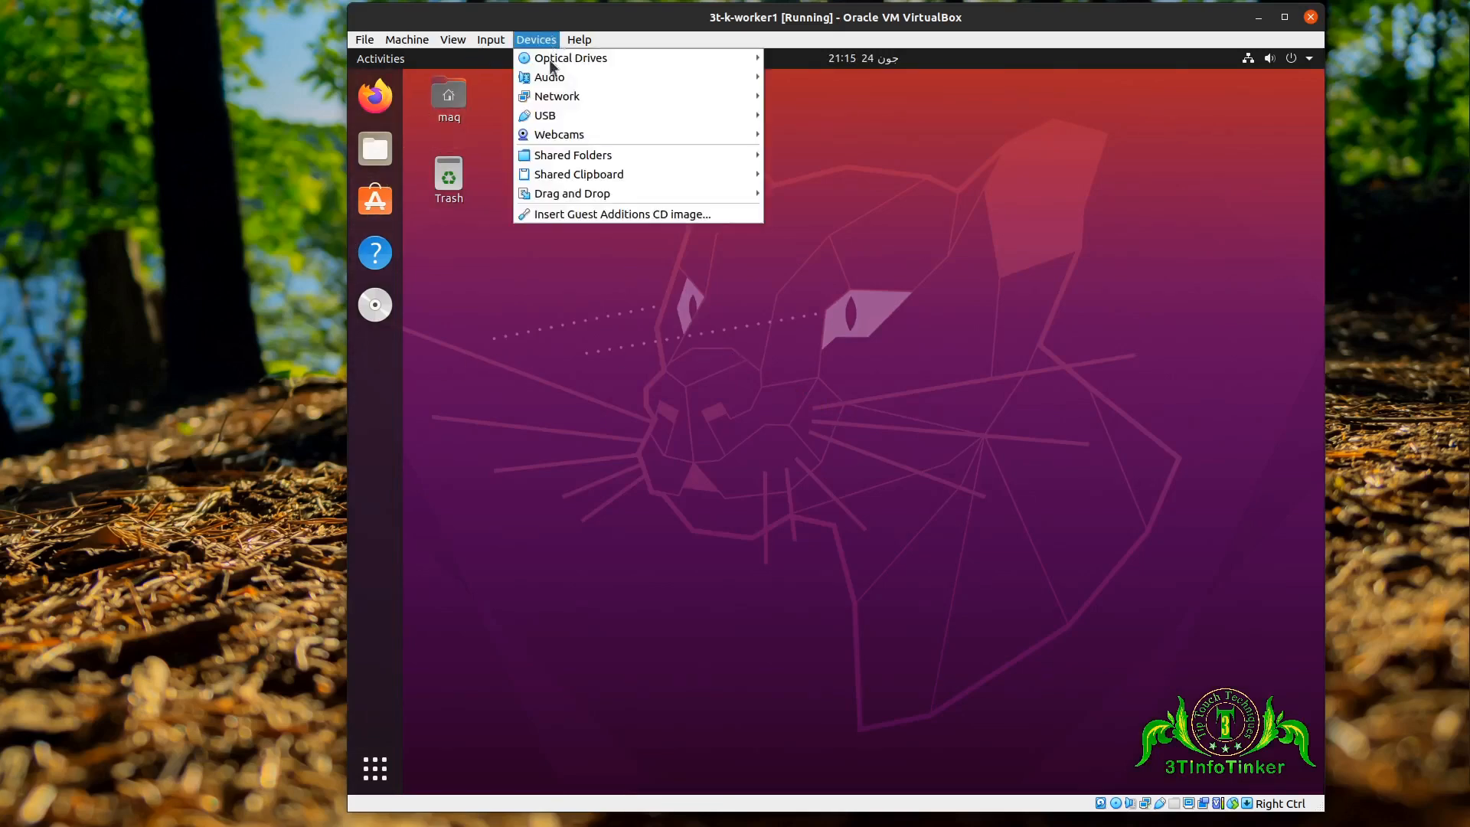
mouse_move(592, 161)
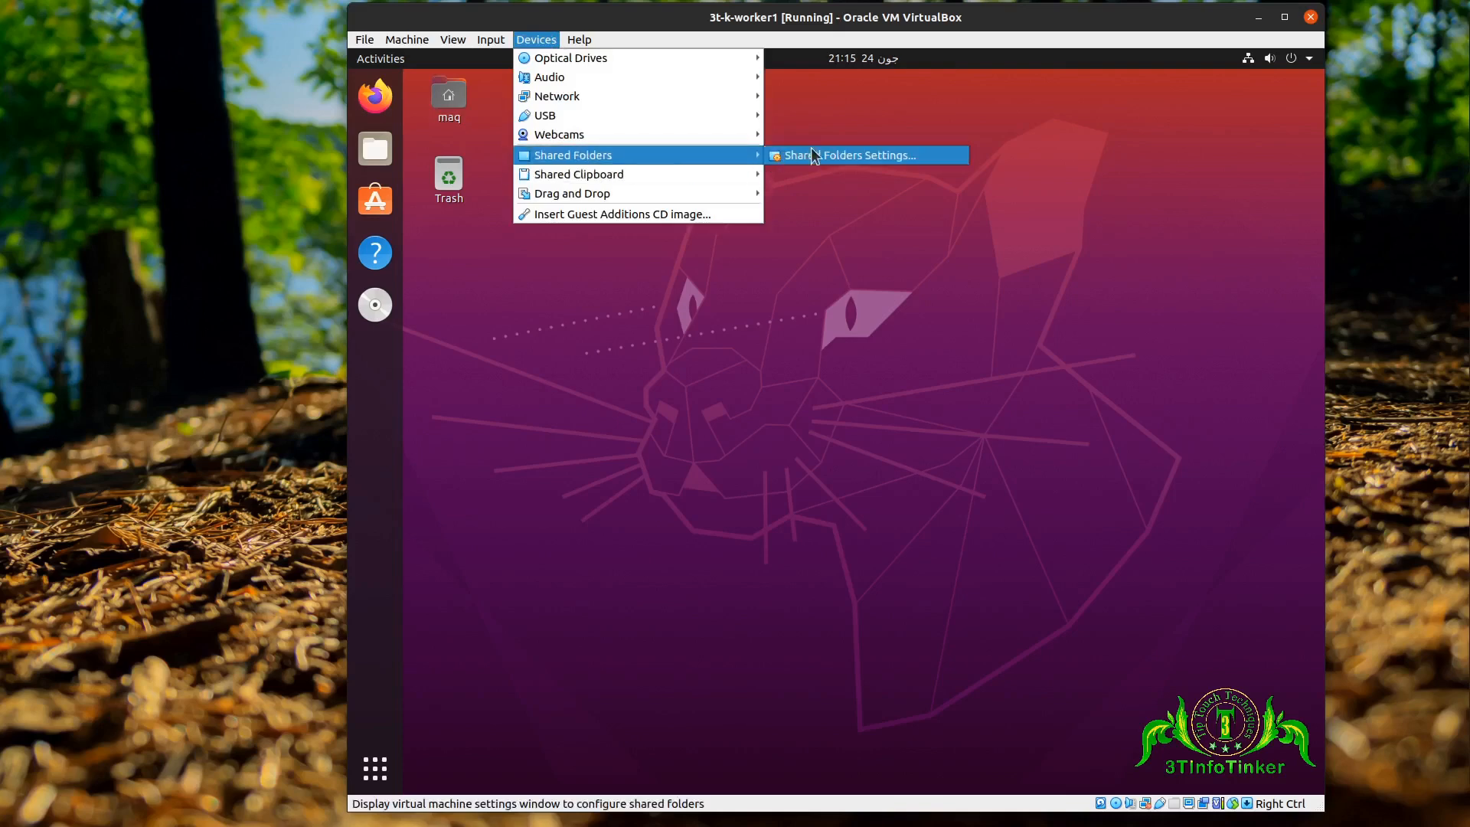
left_click(853, 162)
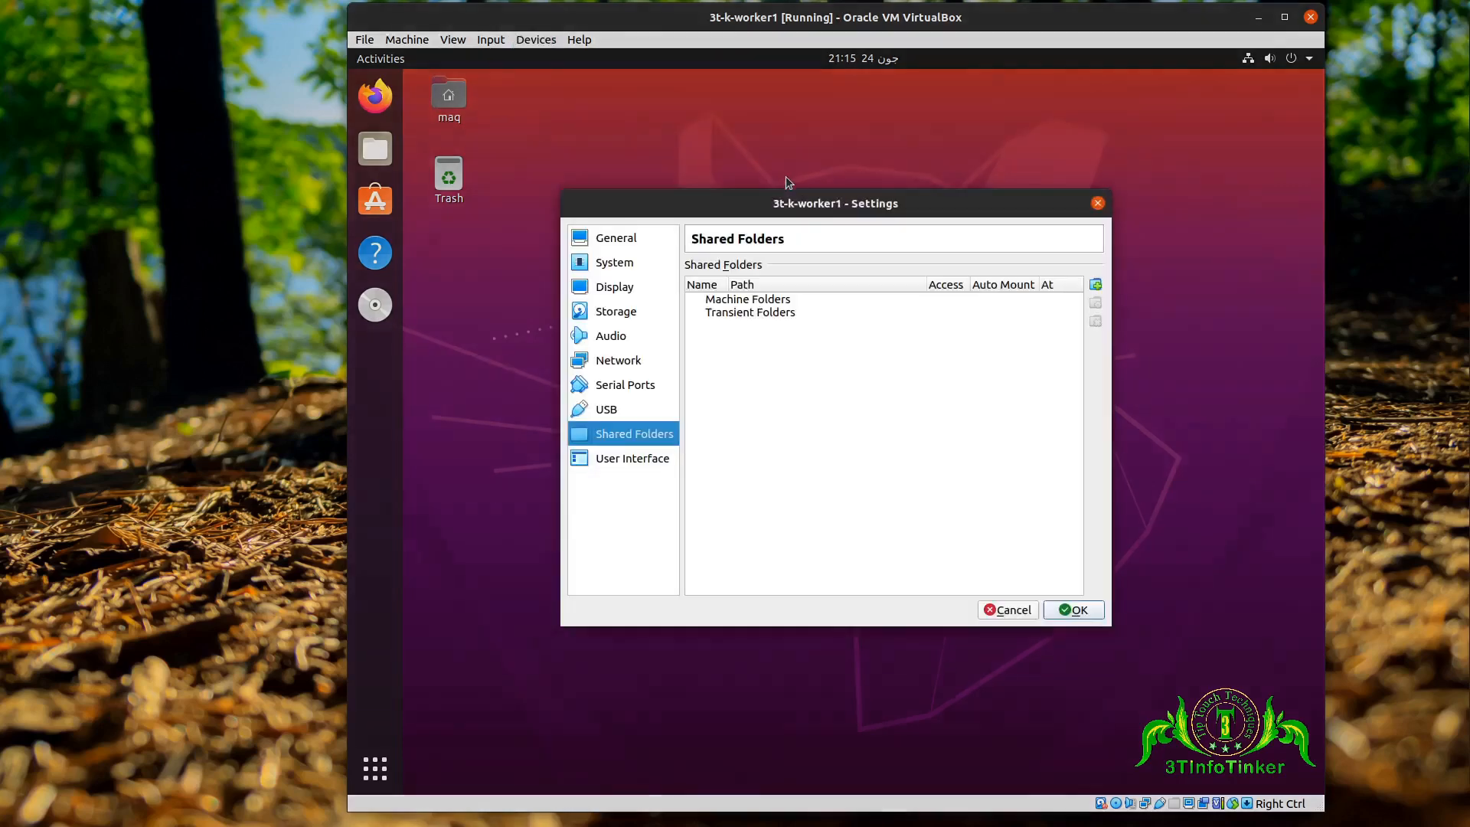
left_click(829, 299)
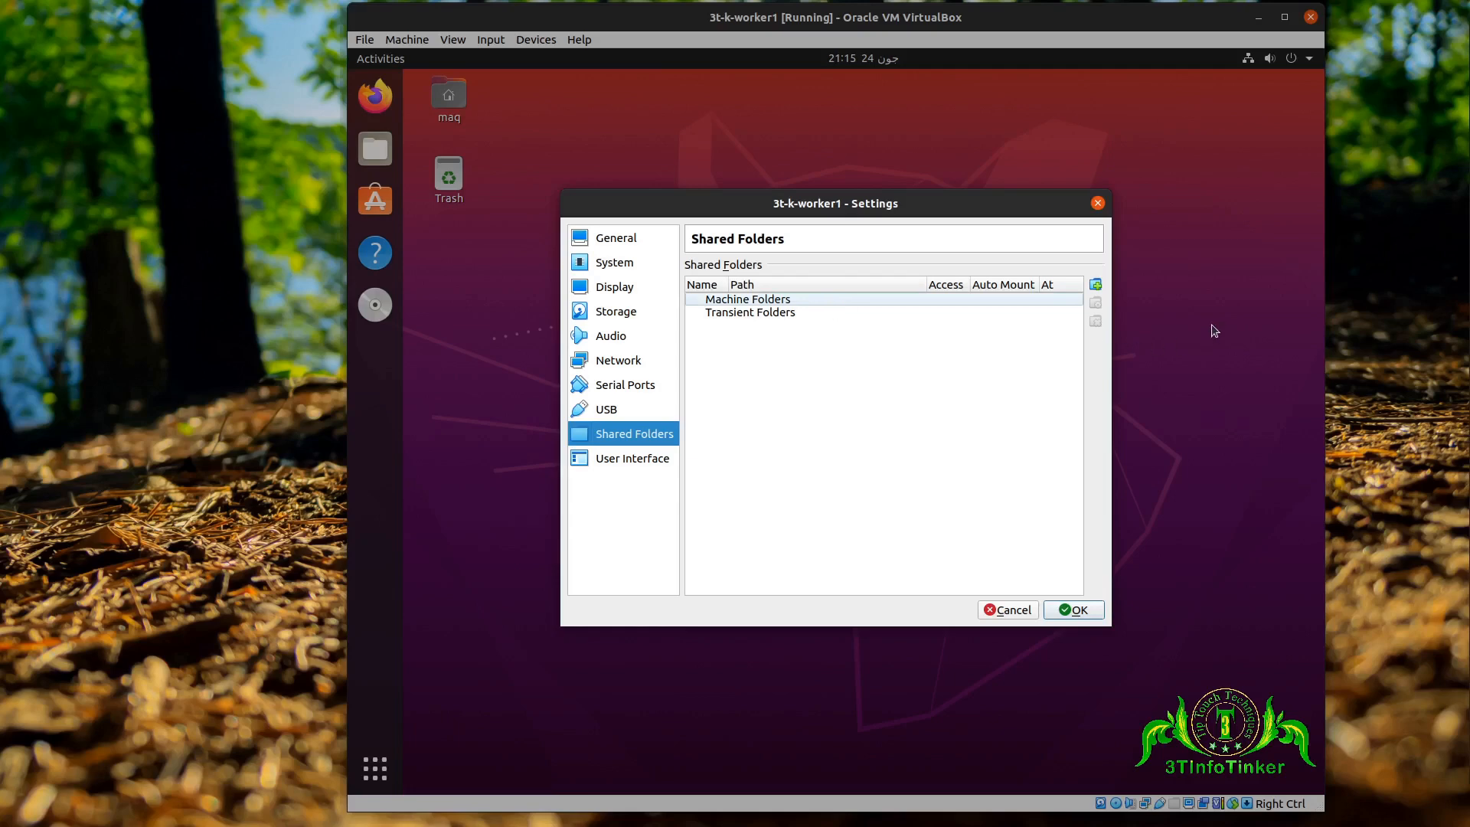
left_click(1096, 285)
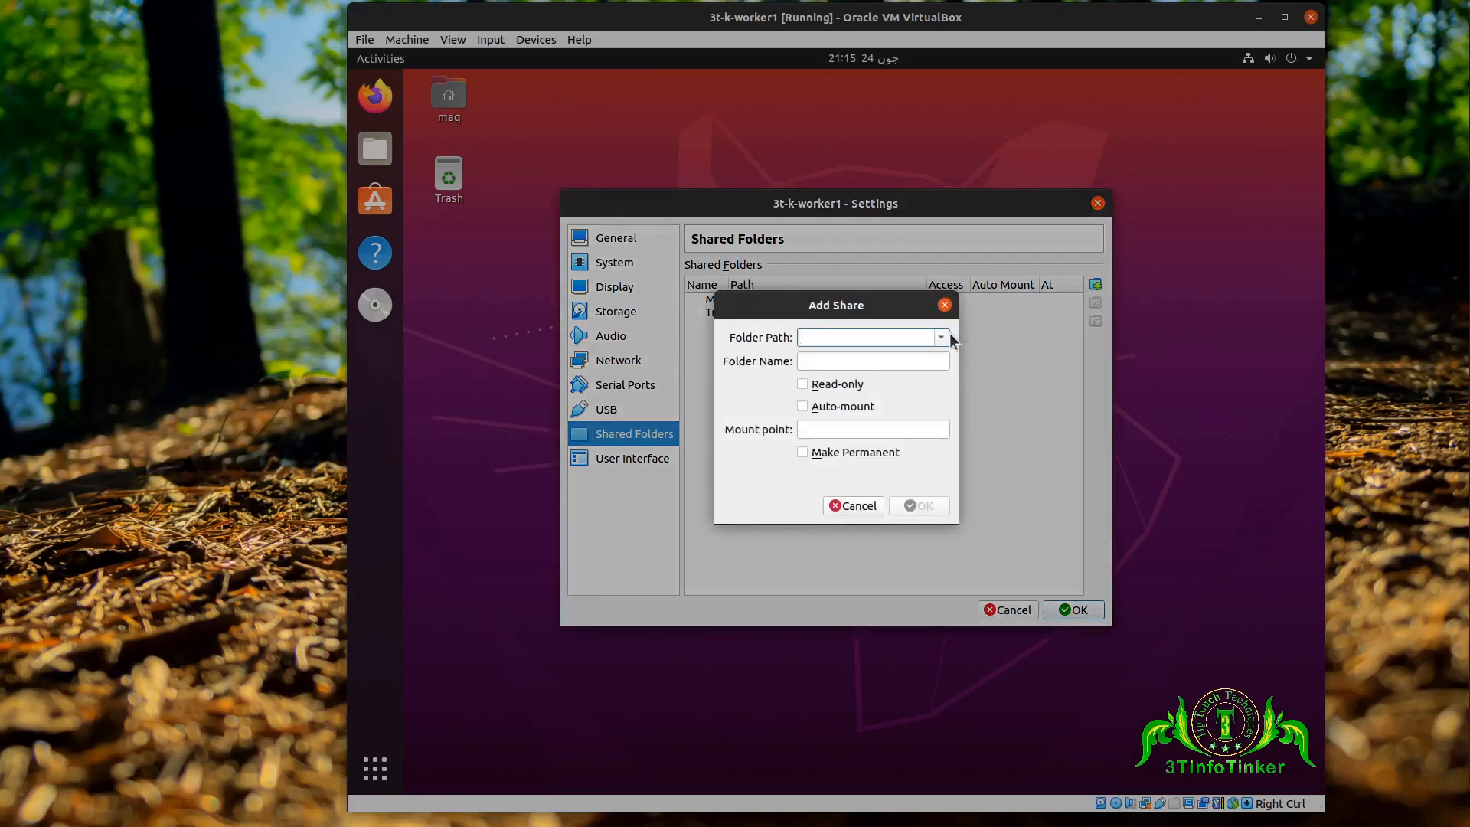
Step: Choose the host's Downloads folder as the share, enable Auto-mount, and apply the shared folder settings
left_click(950, 337)
left_click(912, 367)
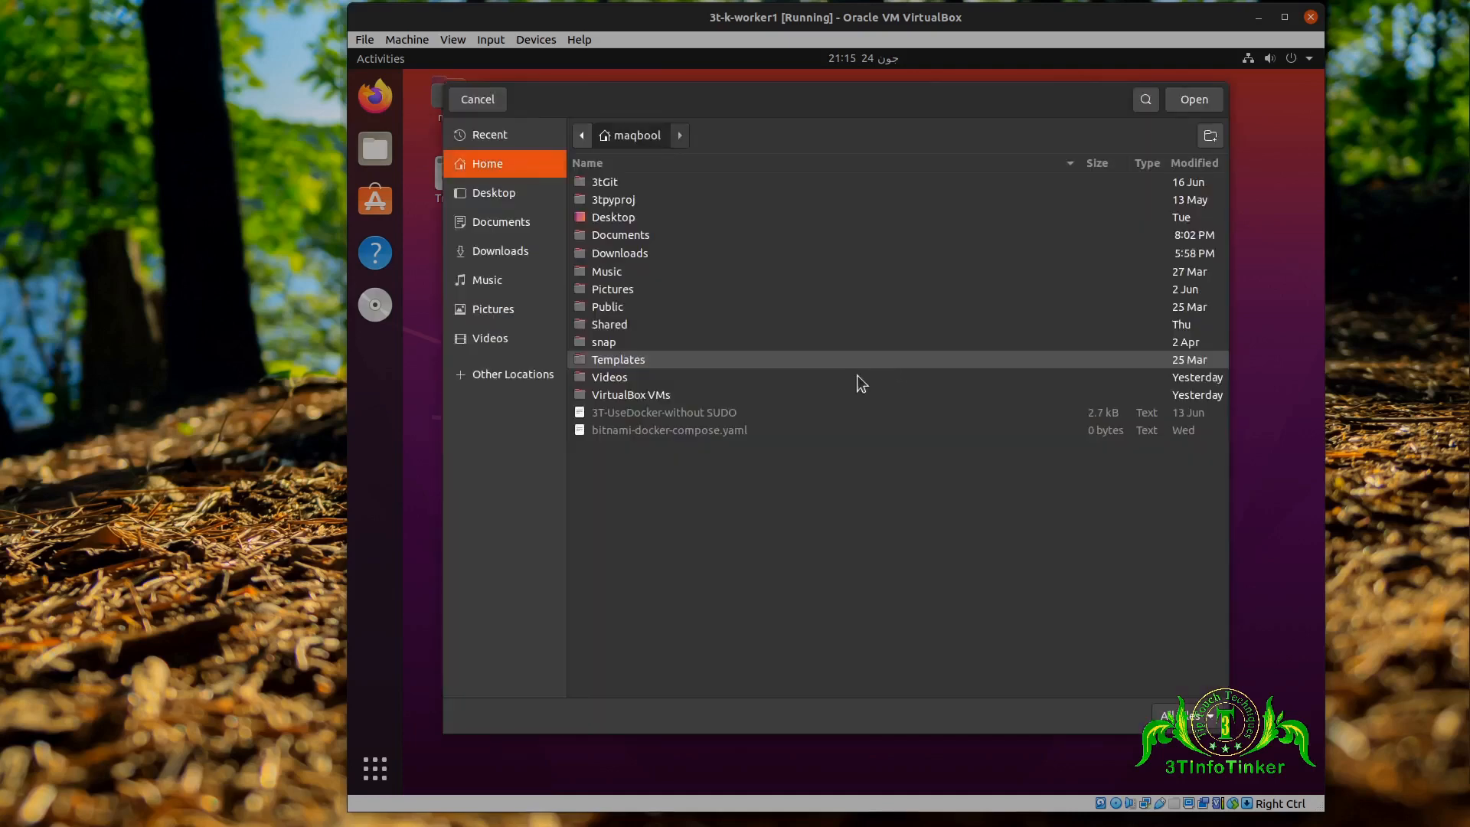
left_click(633, 259)
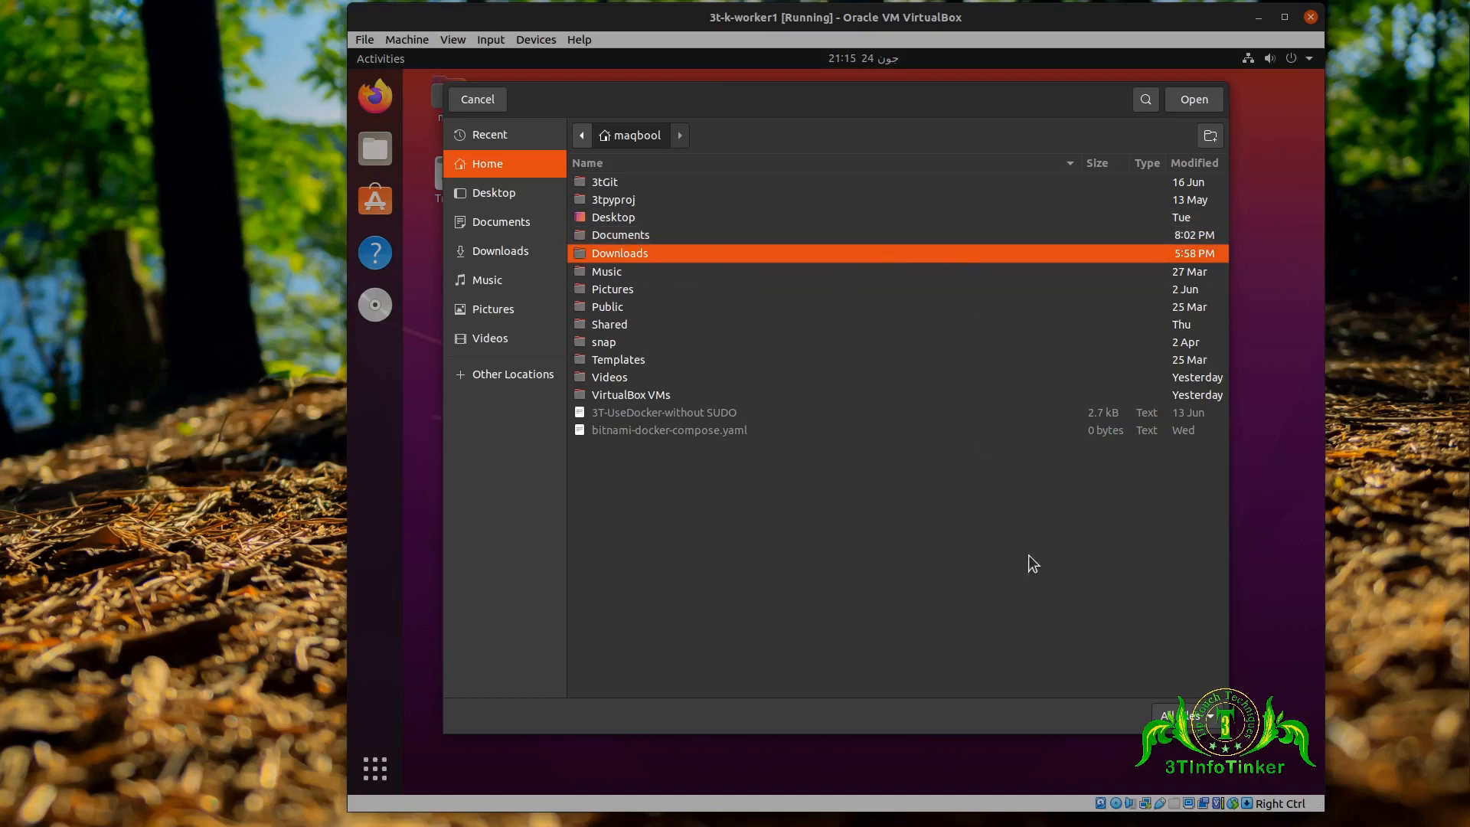
left_click(1196, 104)
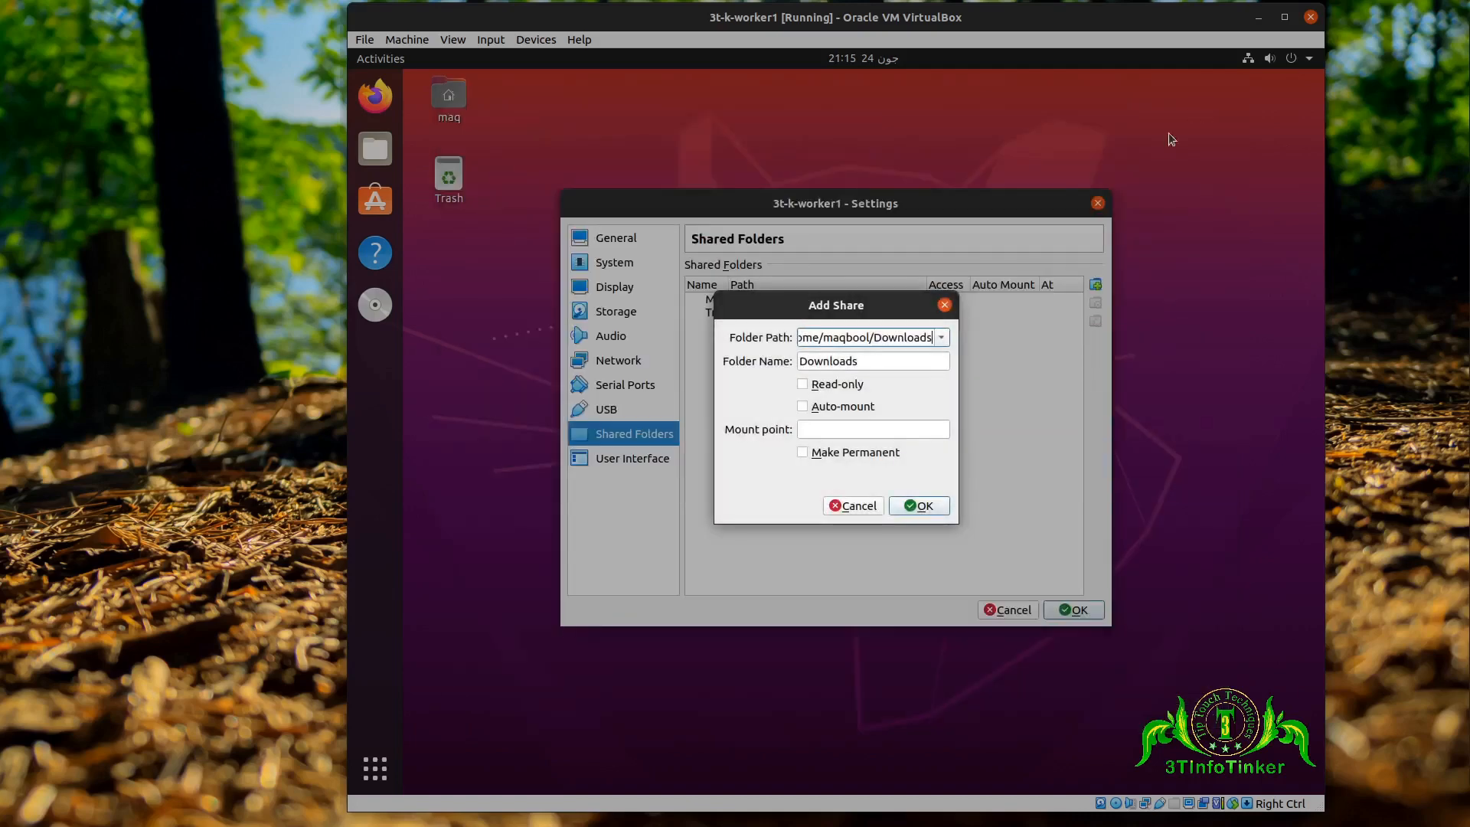
left_click(802, 405)
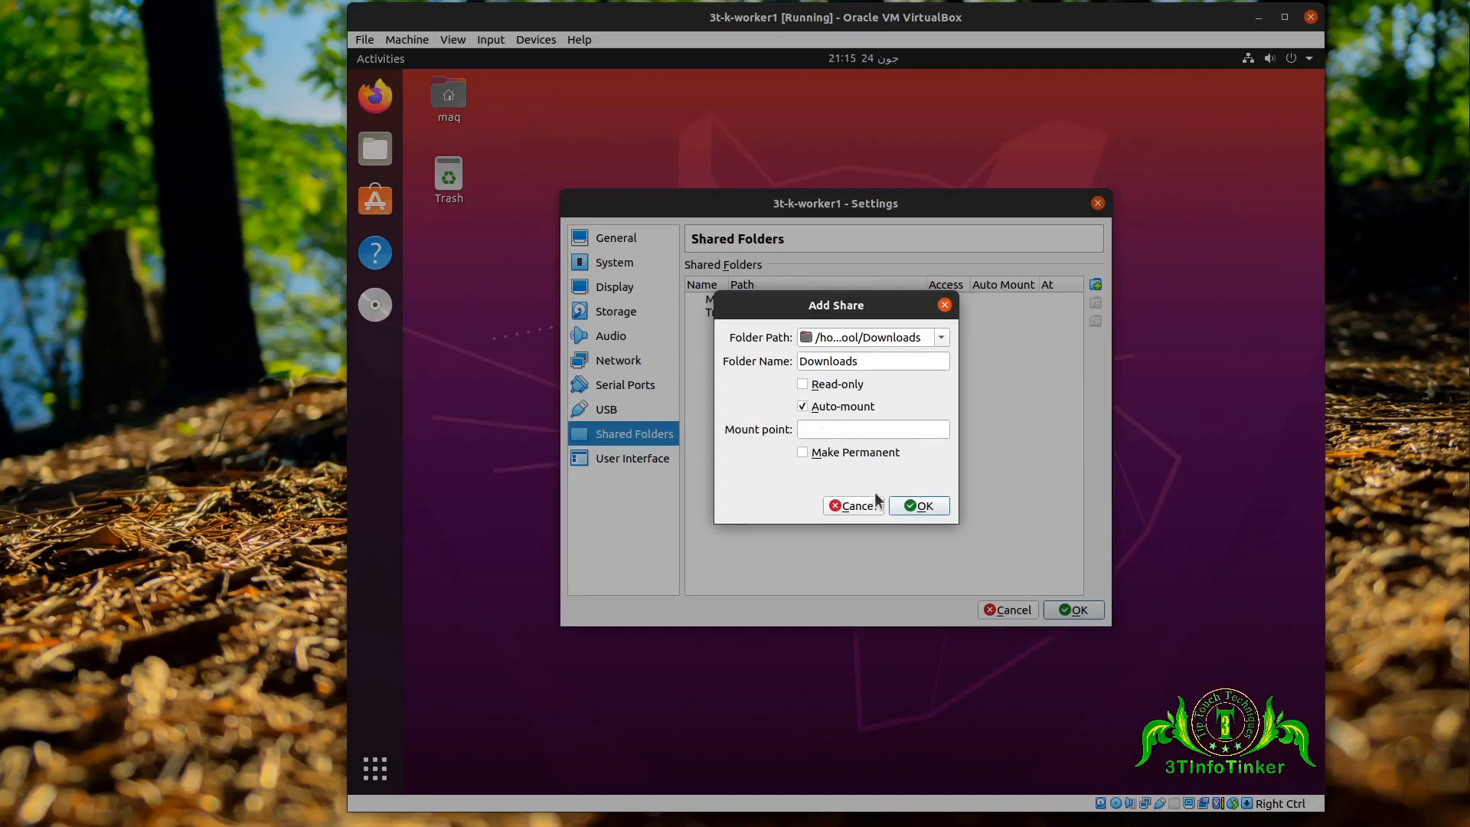
left_click(919, 505)
left_click(1073, 610)
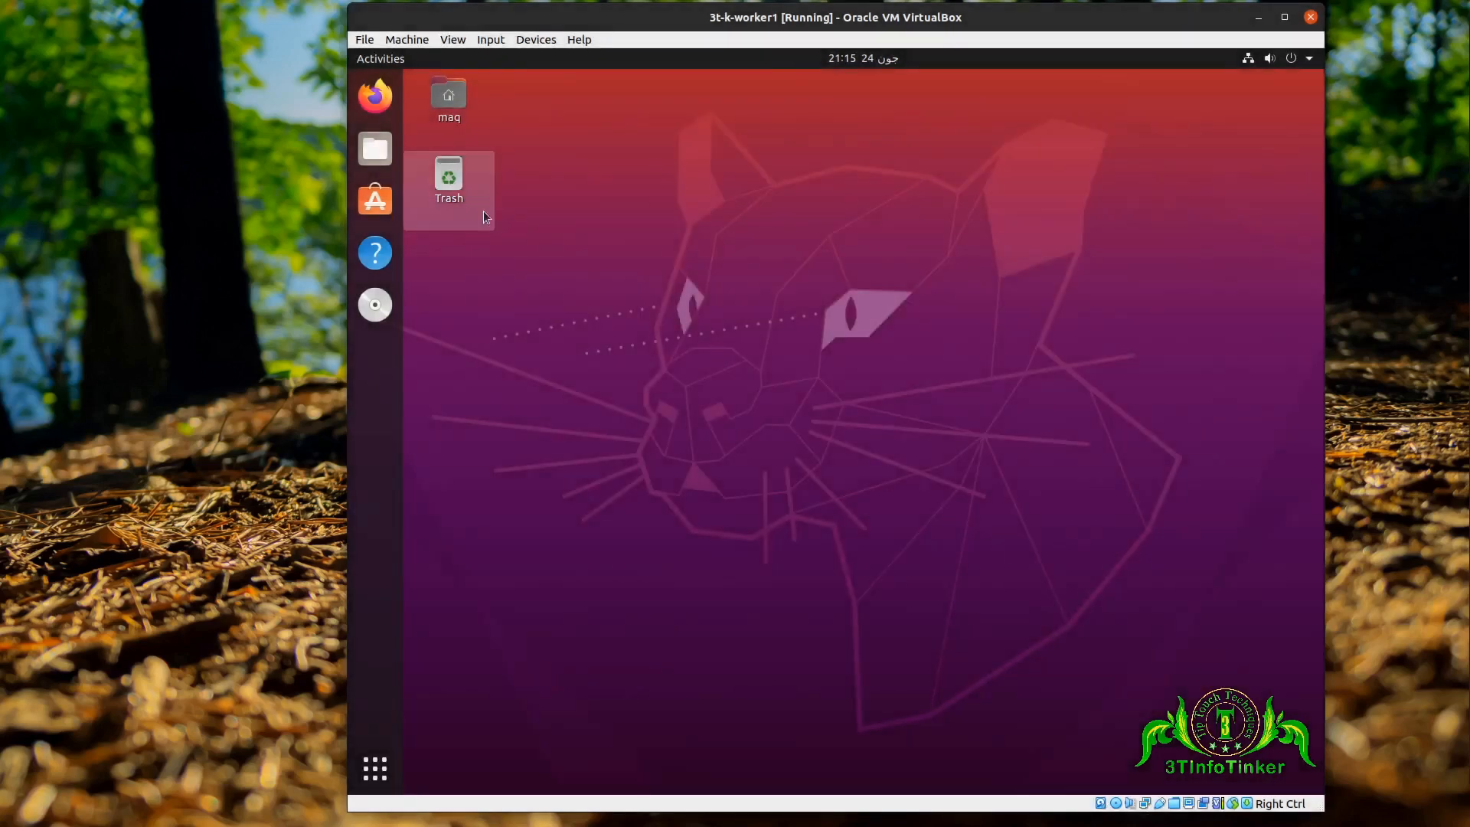
Step: Try to open the sf_Downloads shared folder in the guest's file manager
left_click(380, 153)
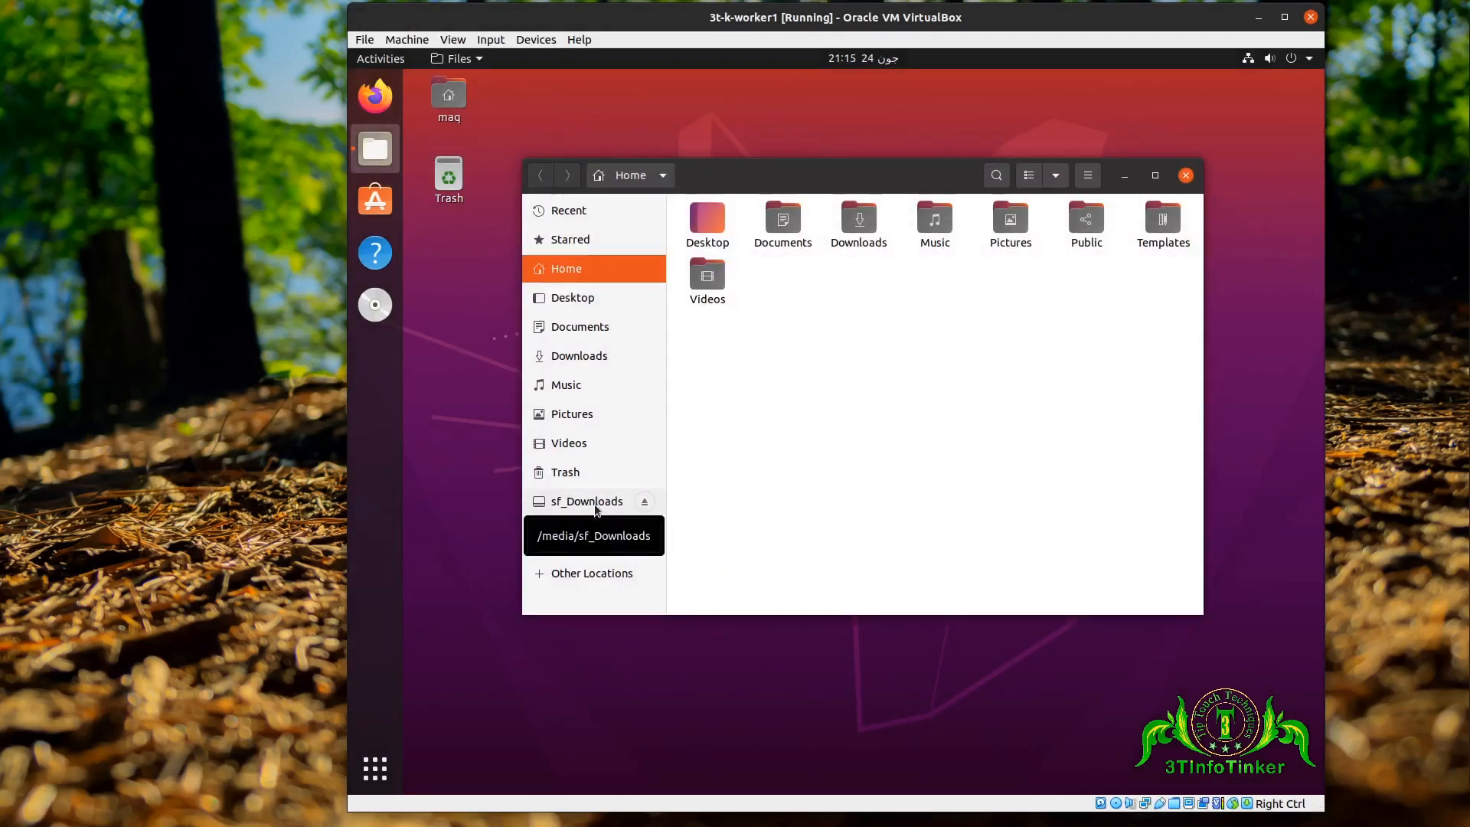
left_click(594, 504)
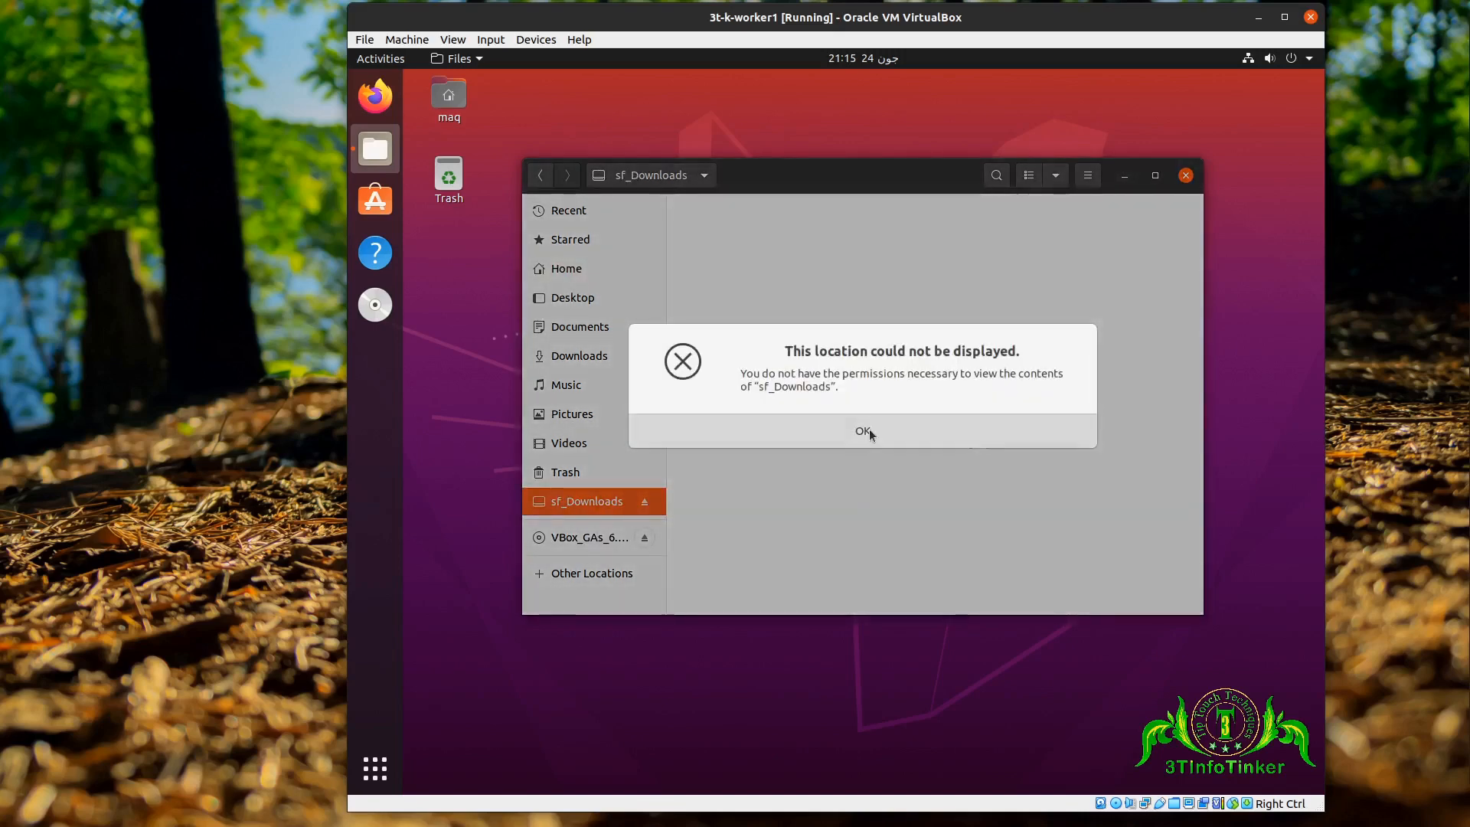
left_click(860, 440)
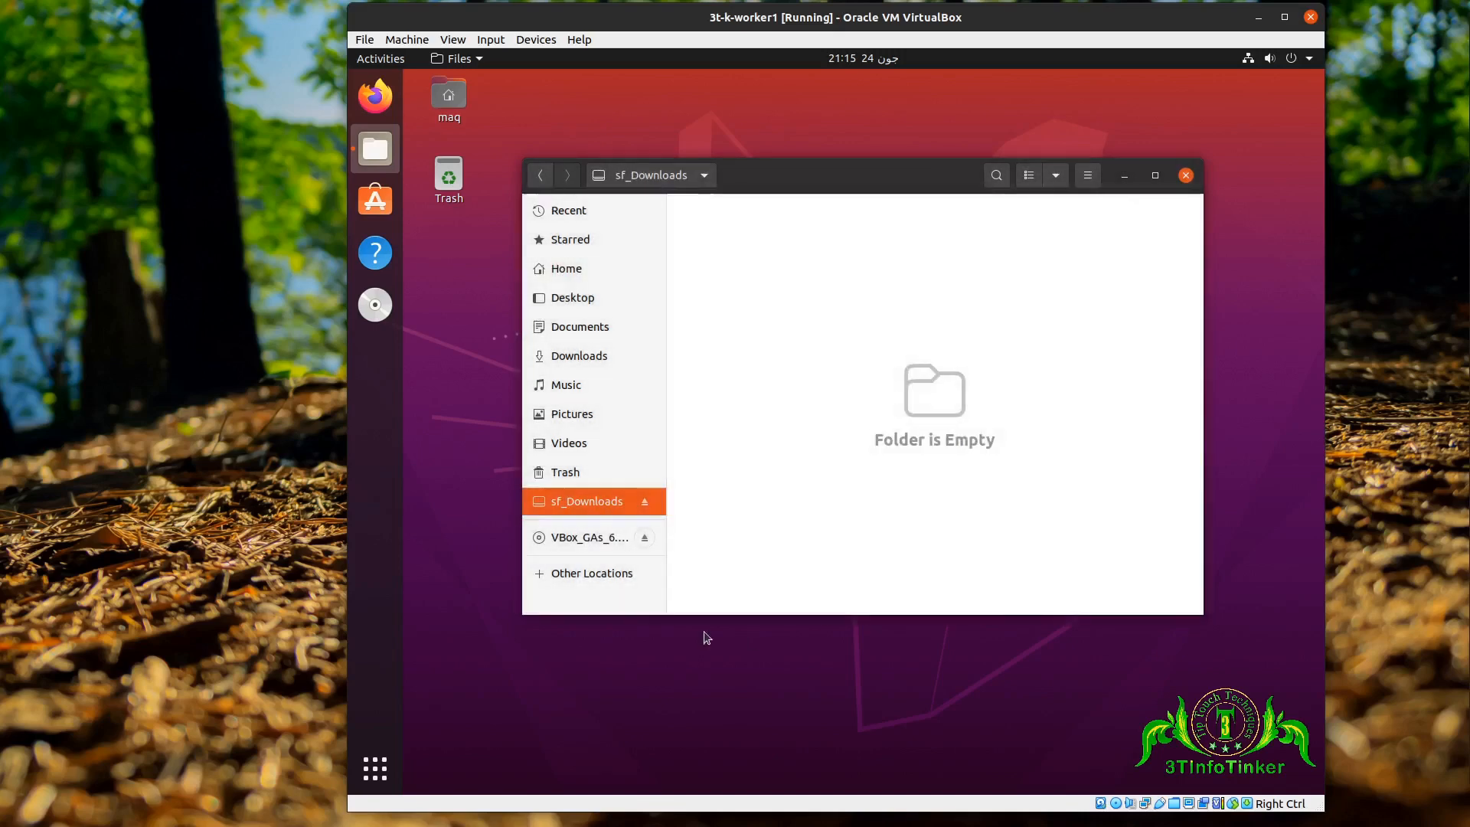
Step: Open sf_Downloads with administrator rights through Other Locations, entering the virtual machine's account password for both authentication requests
left_click(596, 573)
left_click(769, 277)
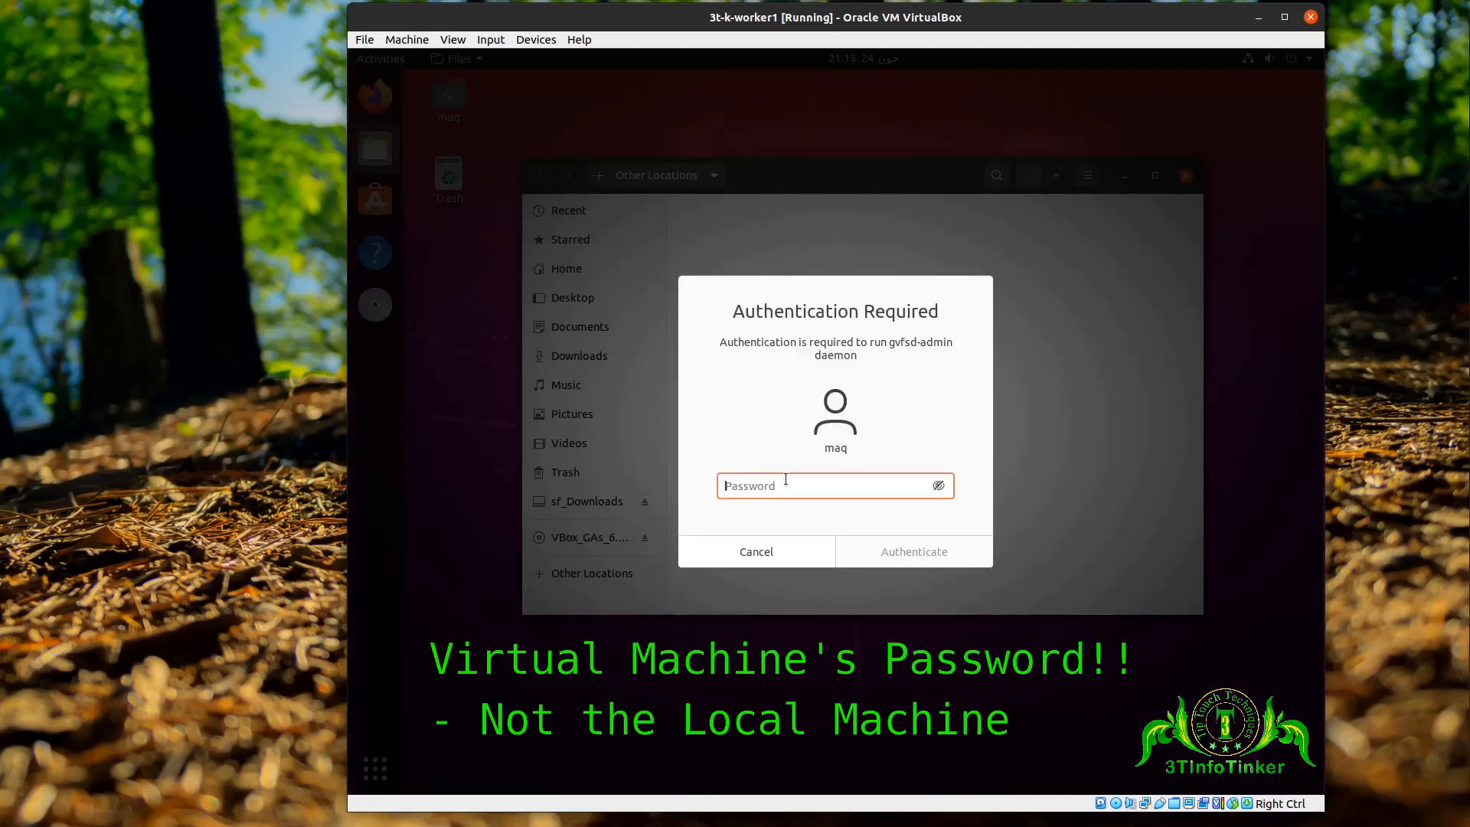
type("*****")
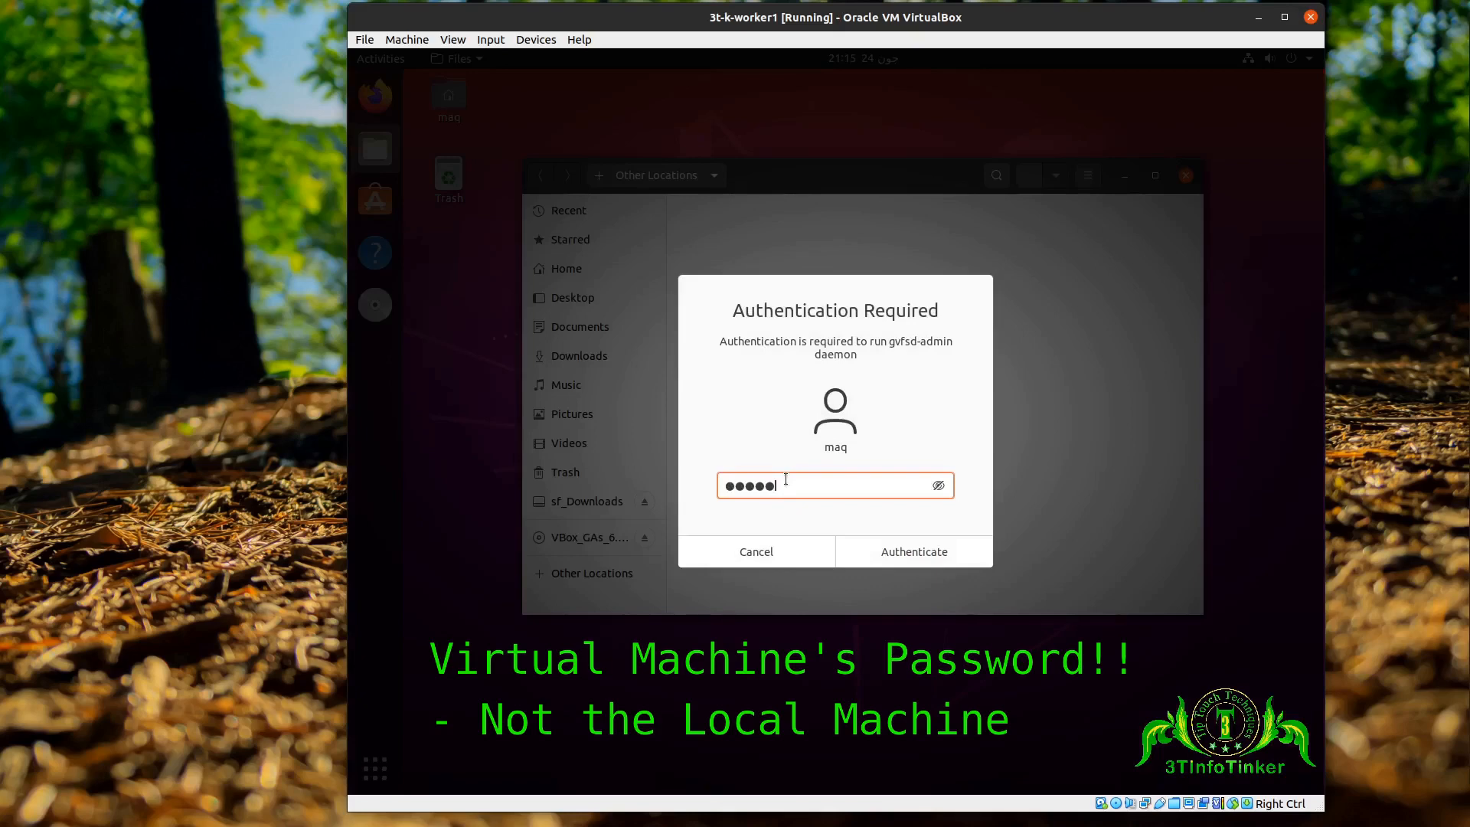
type("*")
key("Return")
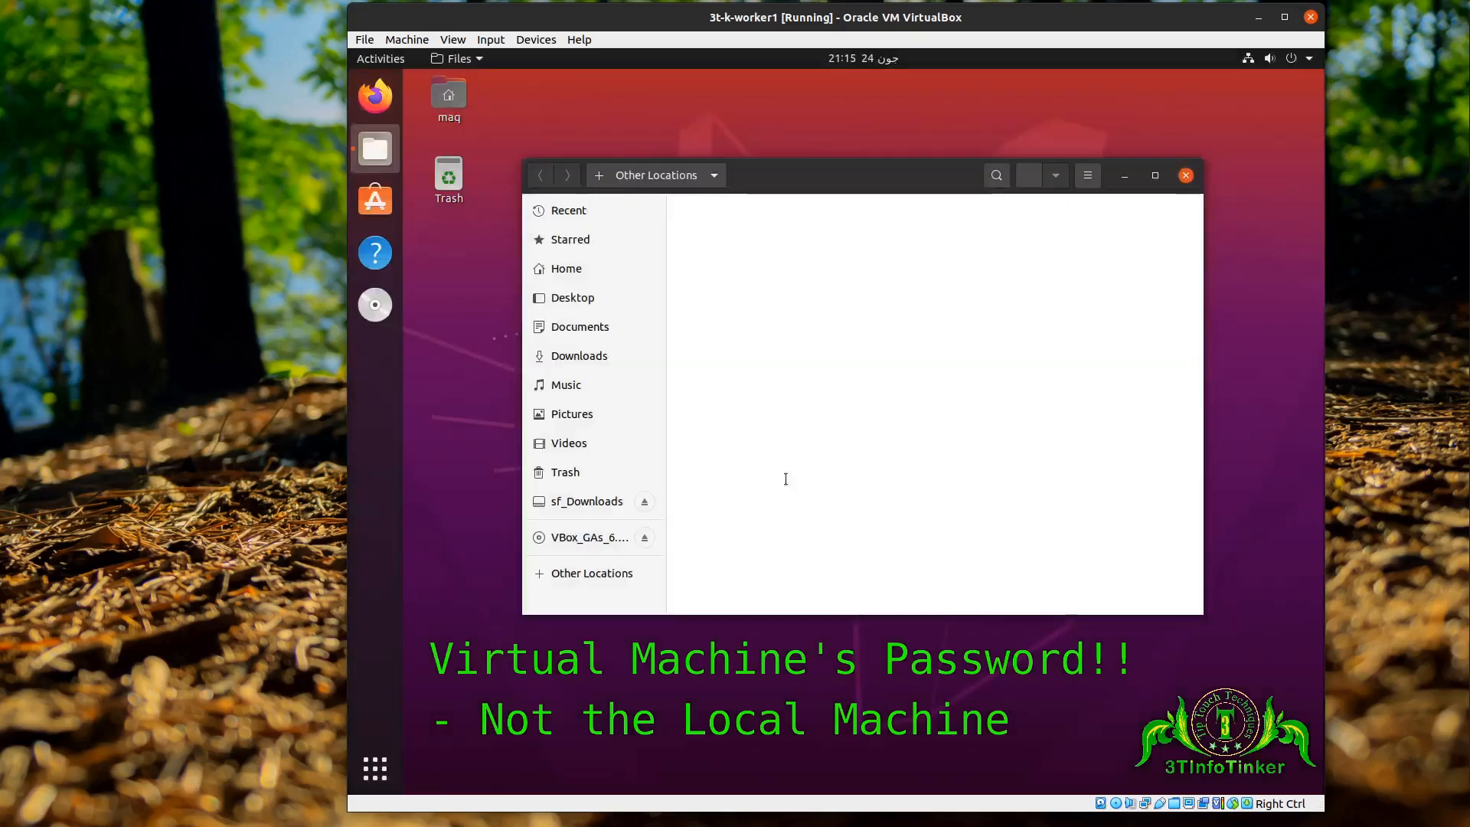
type("*****")
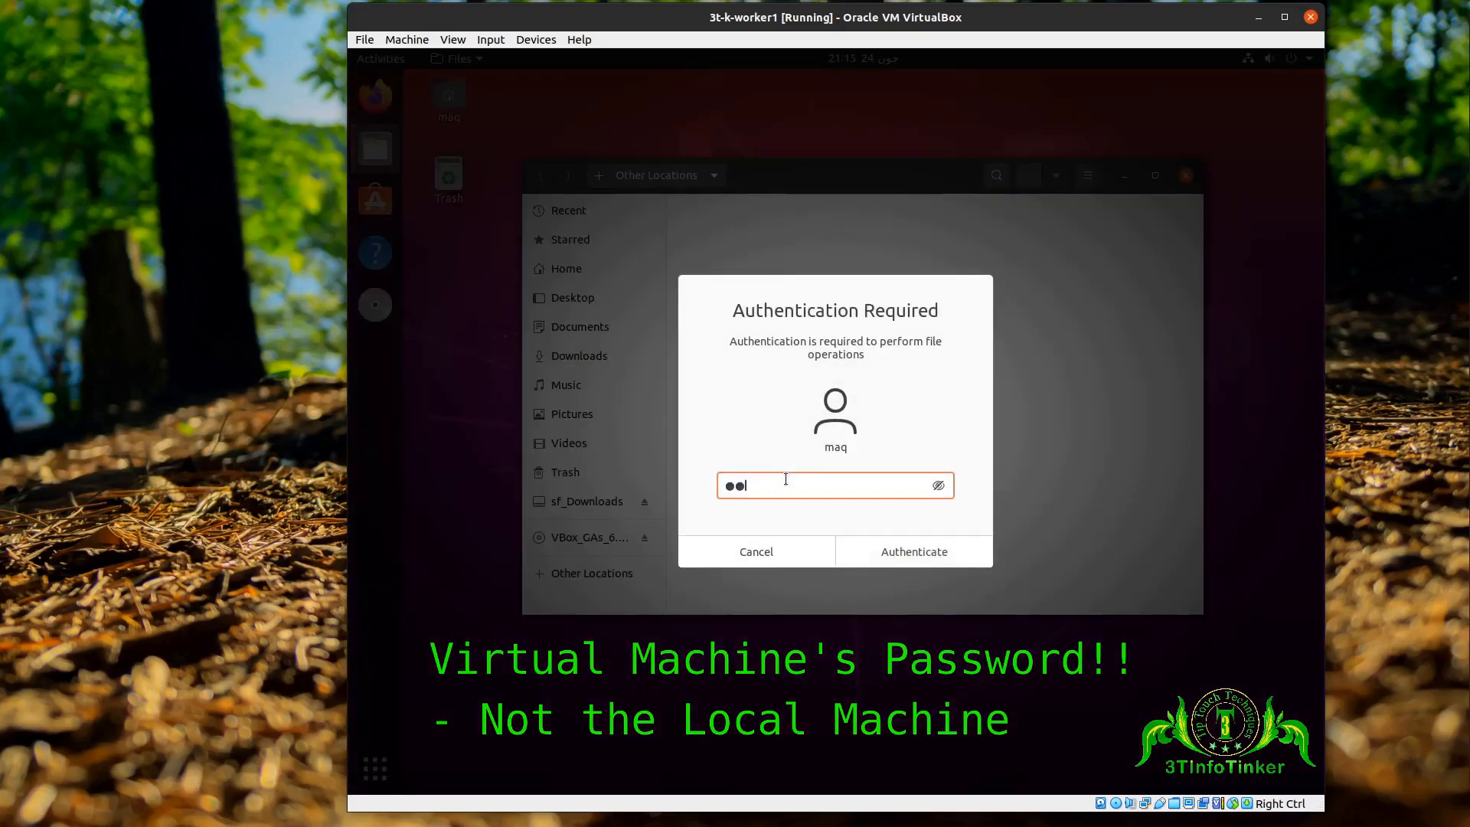
type("*")
key("Return")
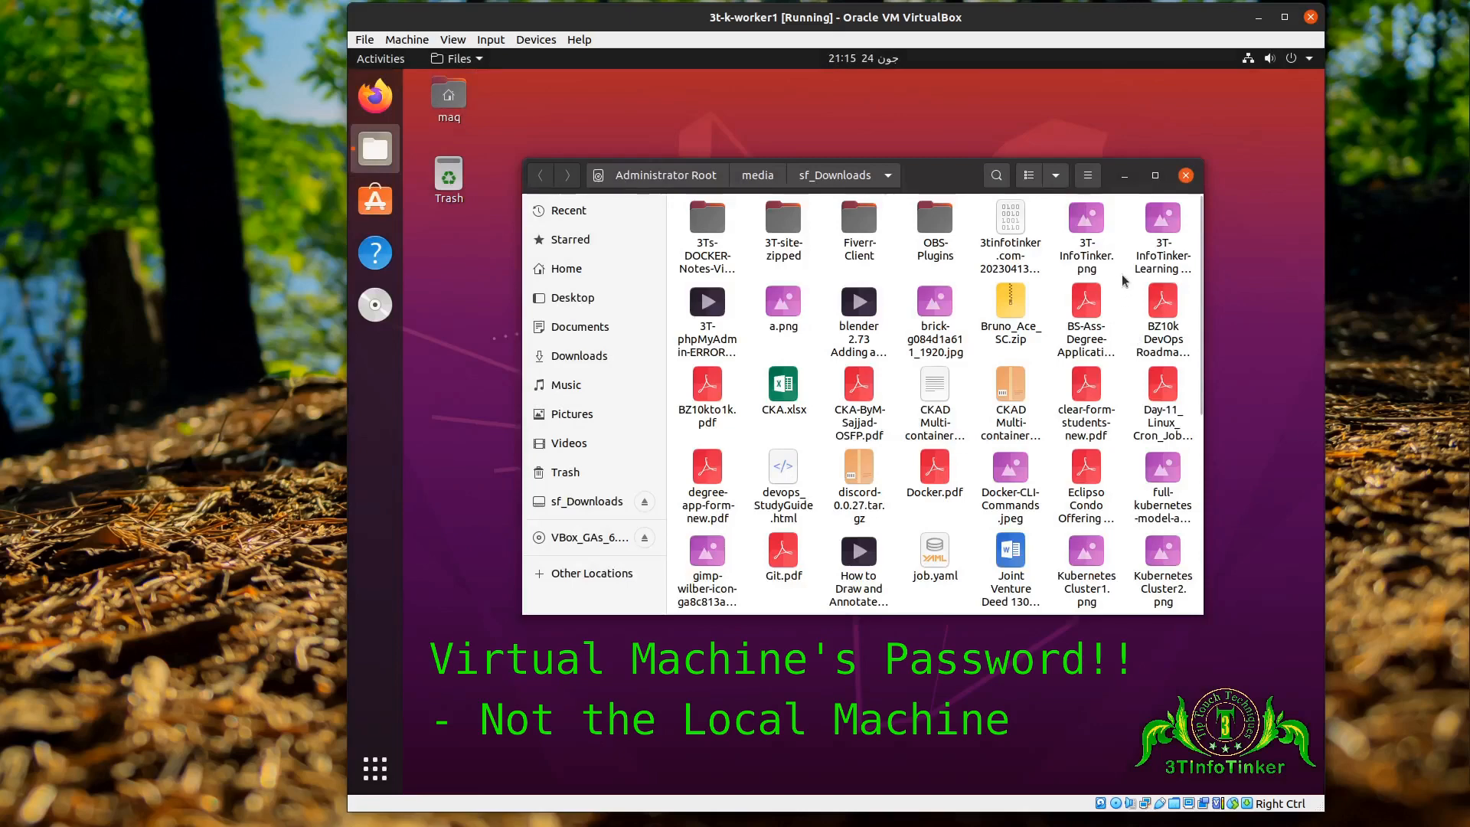
Step: Copy 3T-InfoTinker.png from sf_Downloads into the guest's Pictures folder and close the file manager
left_click(1099, 247)
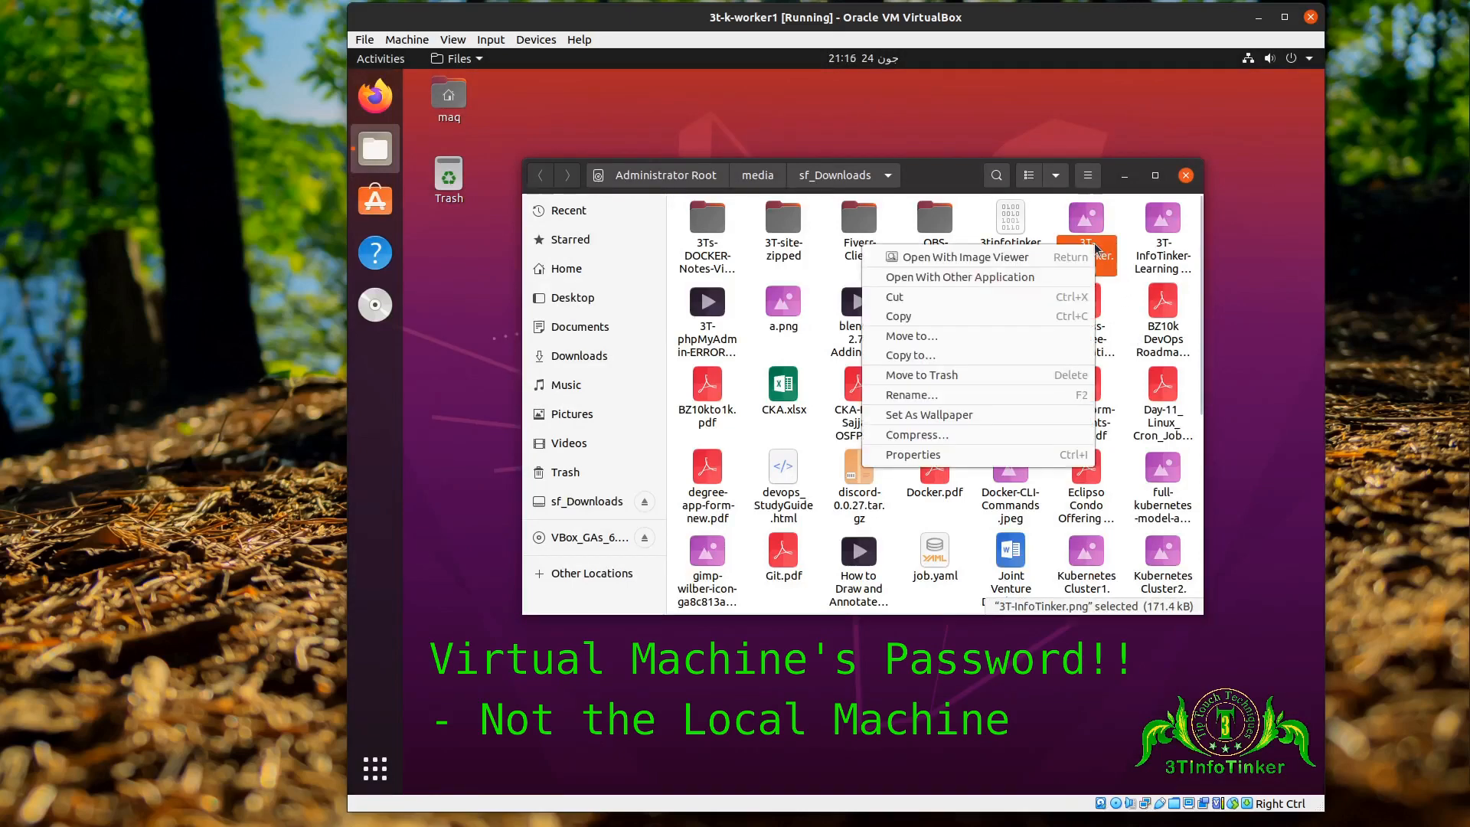
right_click(1098, 247)
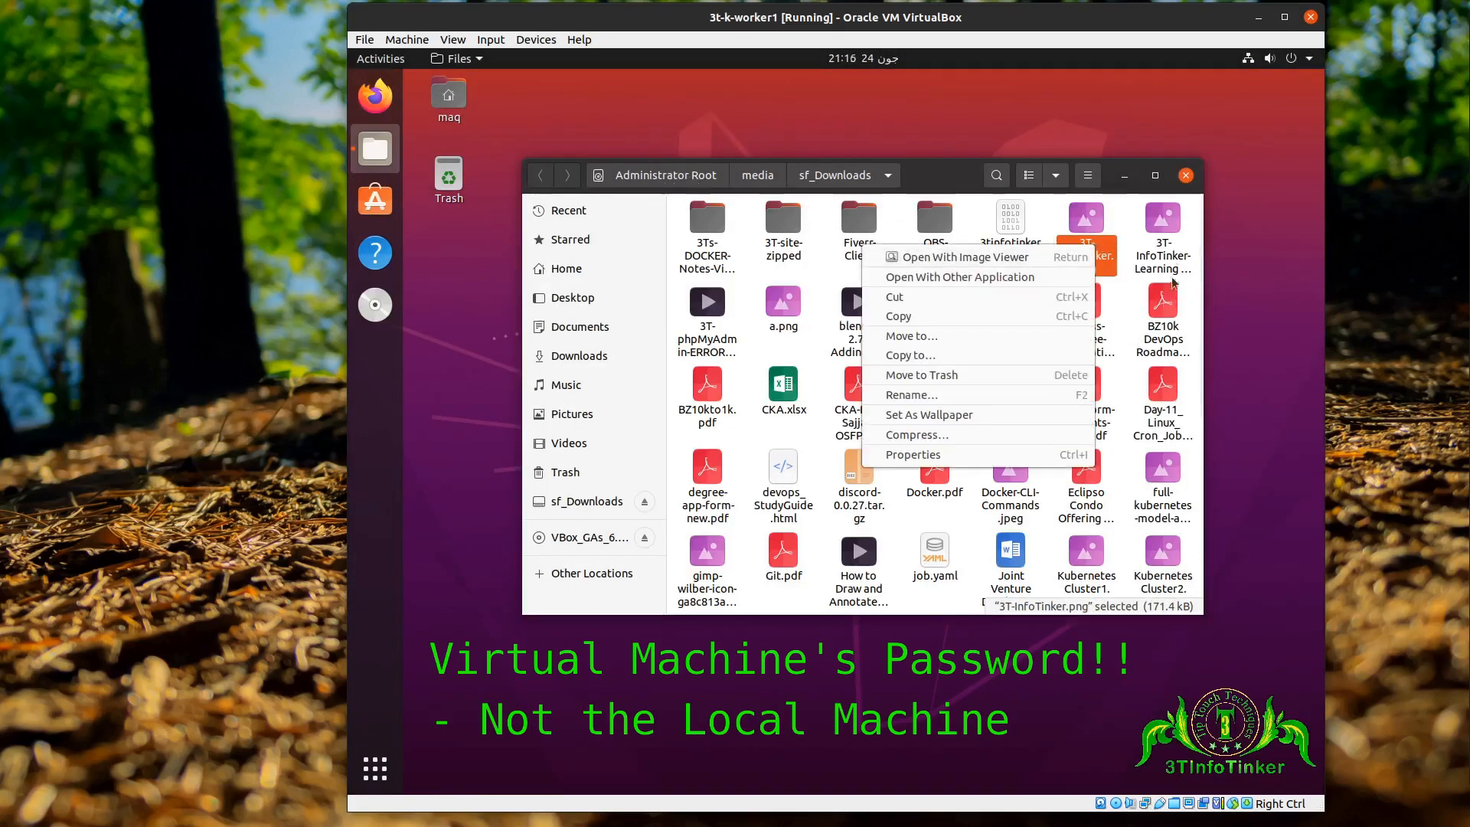
left_click(939, 318)
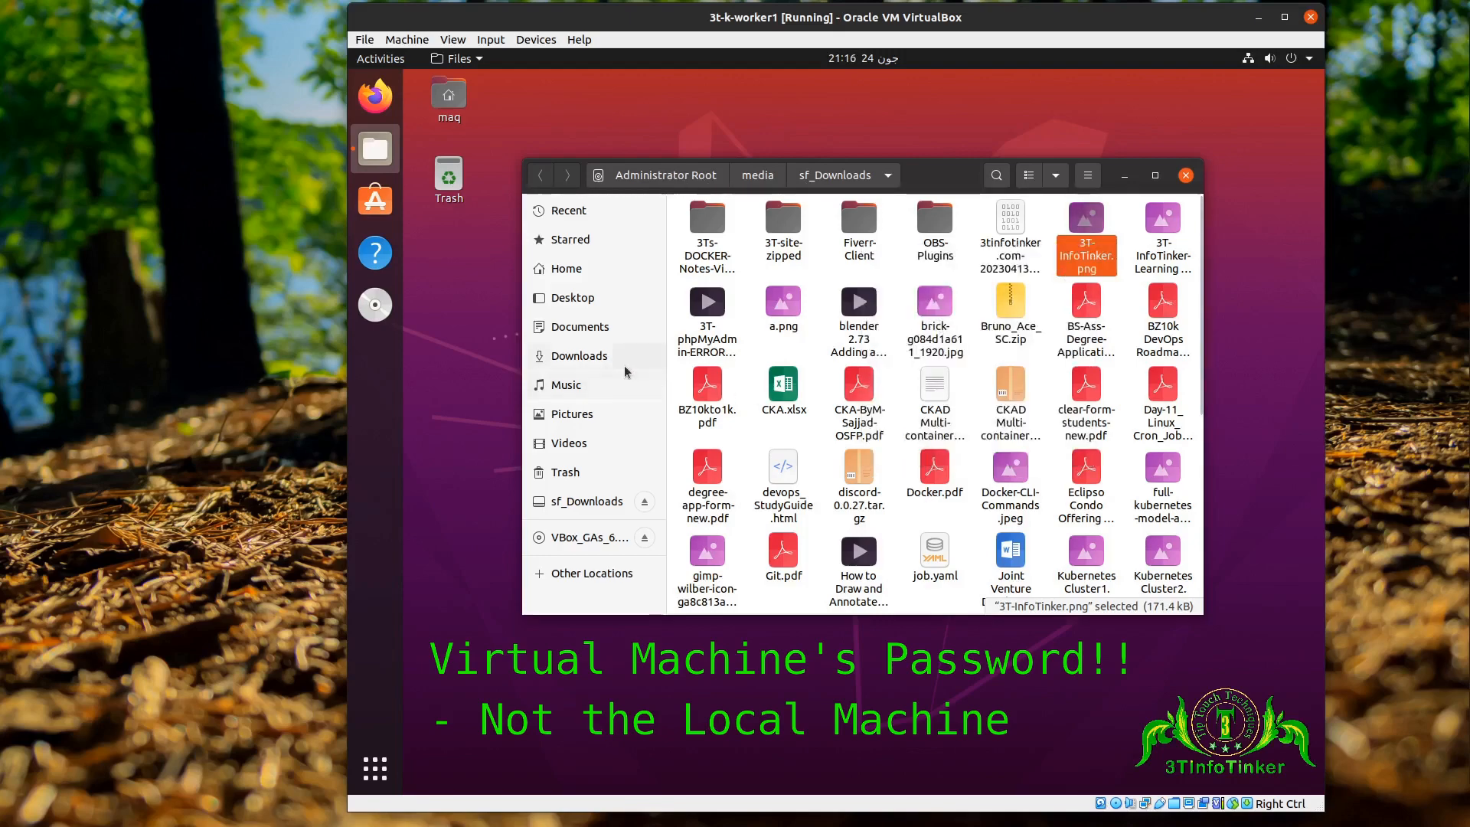
left_click(575, 413)
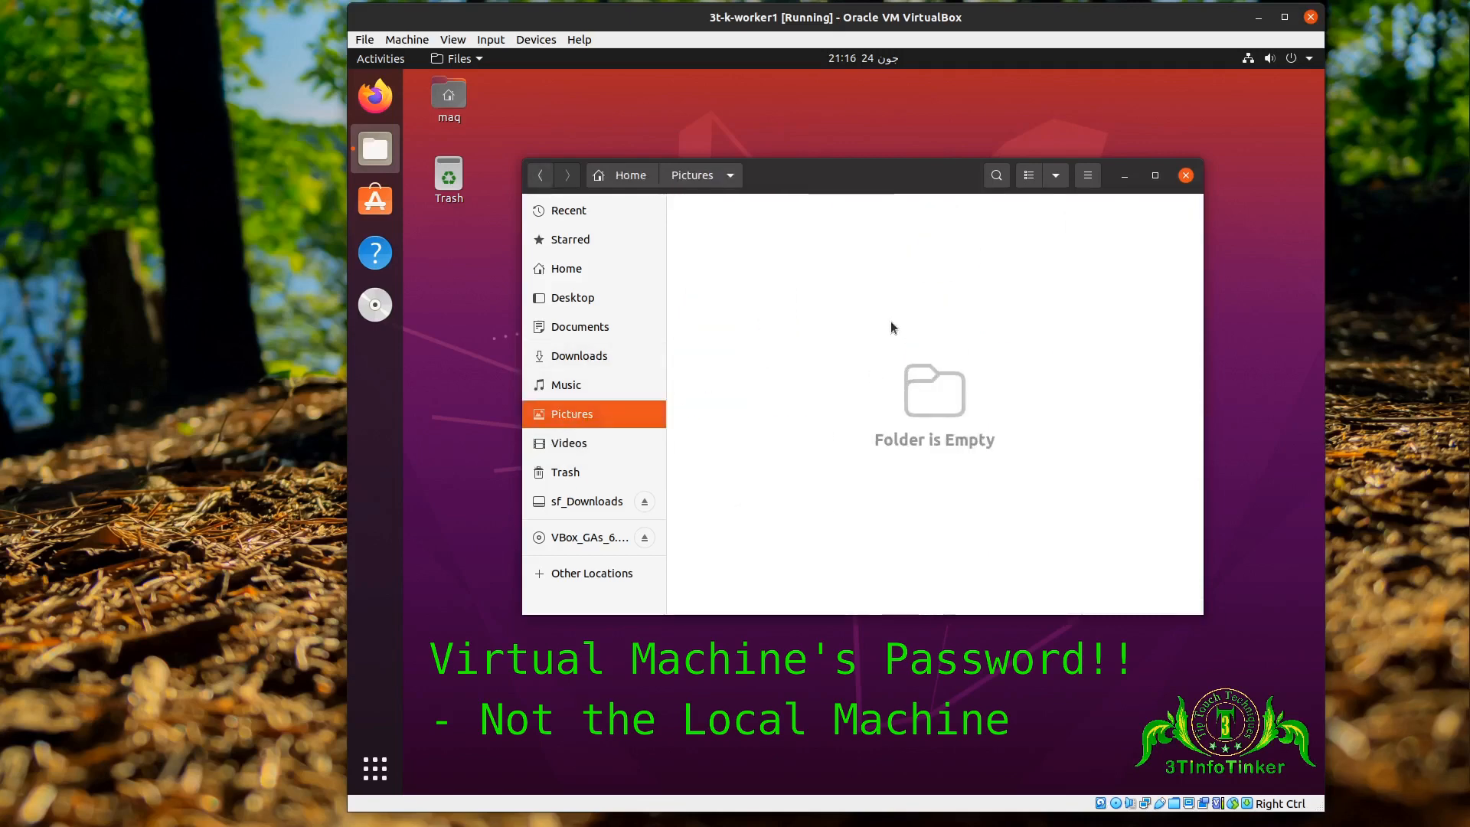
right_click(876, 297)
left_click(915, 327)
left_click(1185, 176)
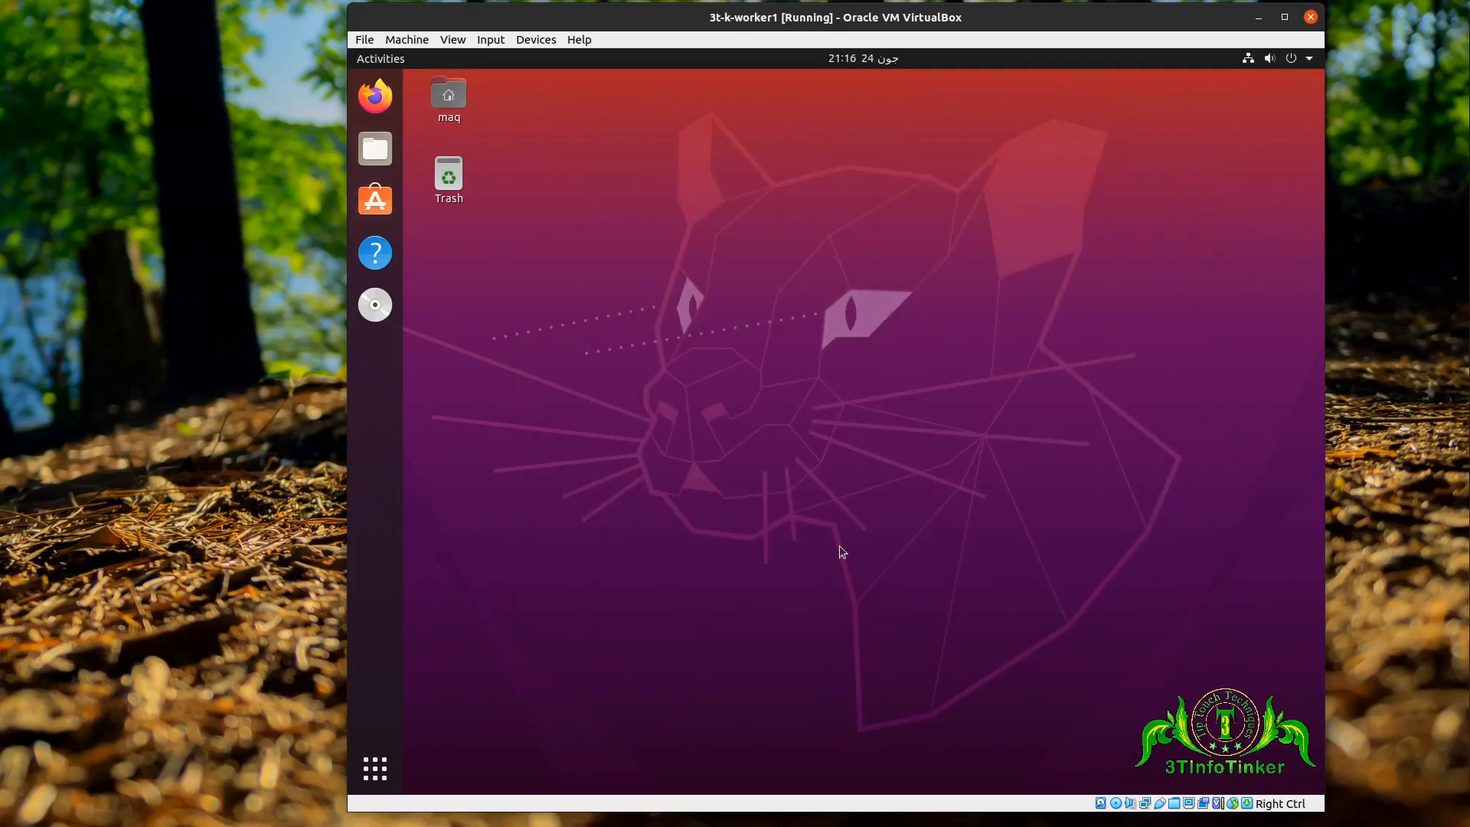
Step: In a new terminal, list the home folder with ls, change to Pictures, and list its contents
key("ctrl+alt+t")
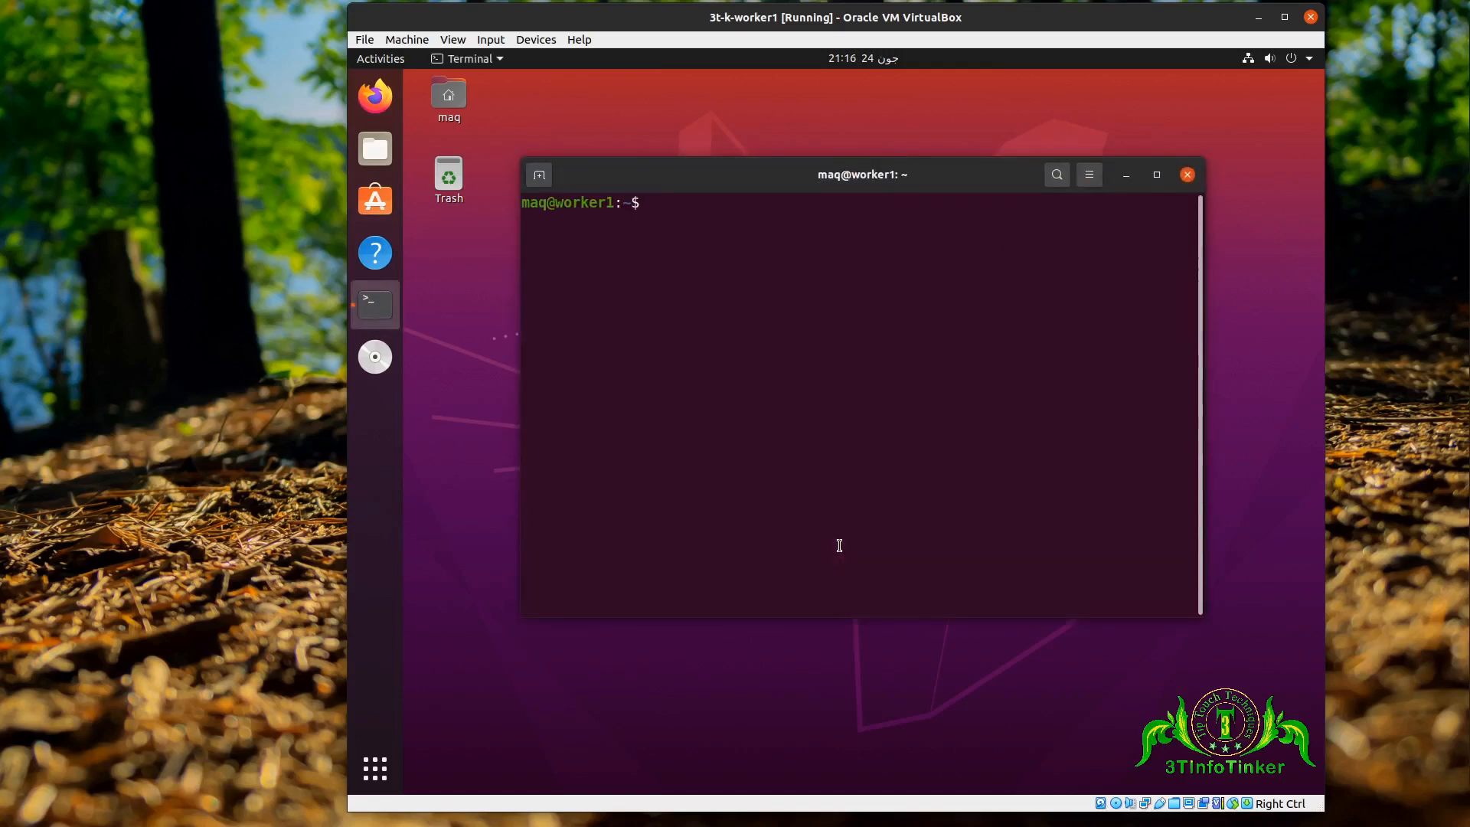
type("ls")
key("Return")
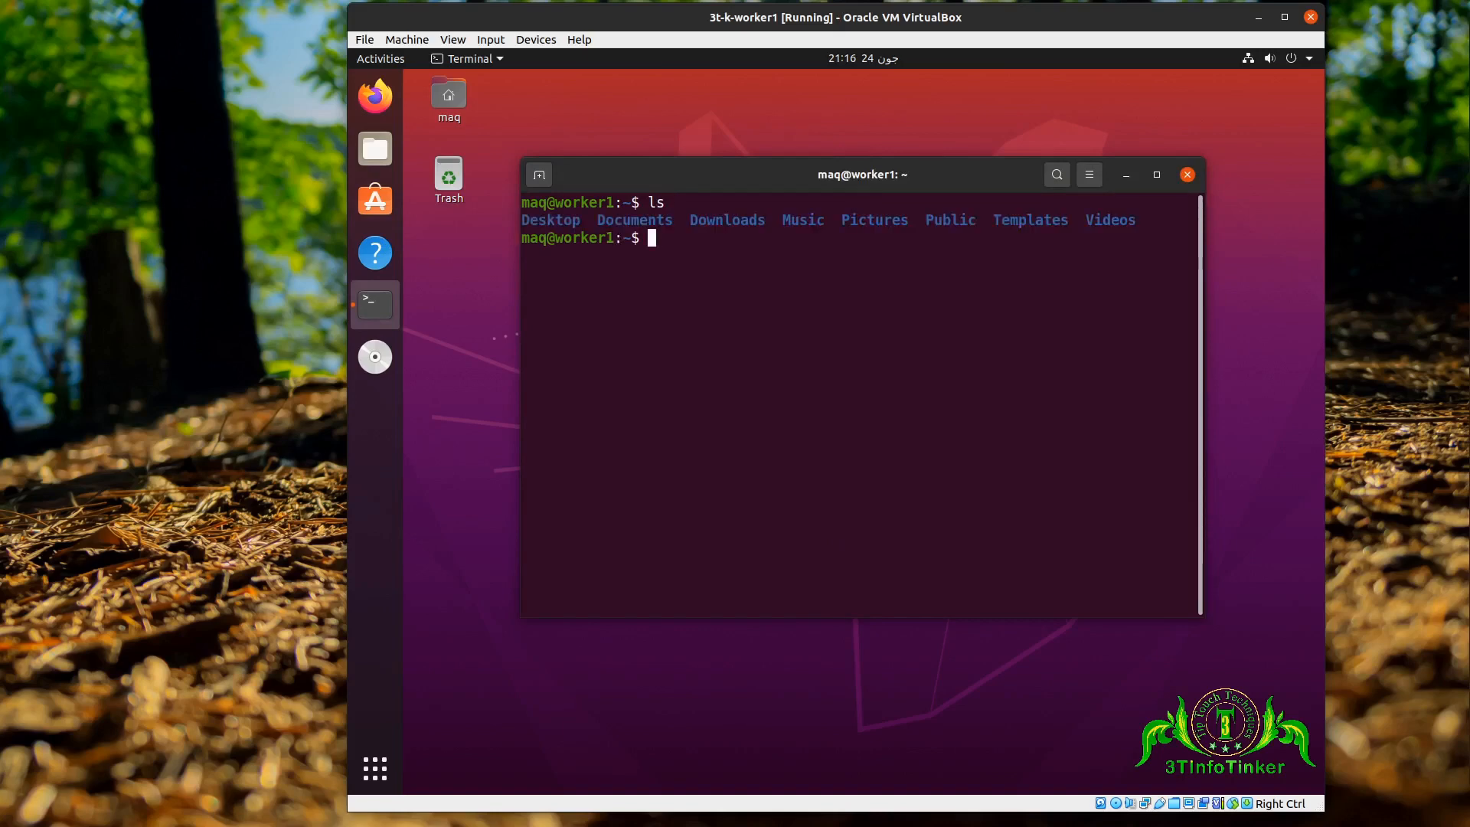
type("cd Pictures")
key("Return")
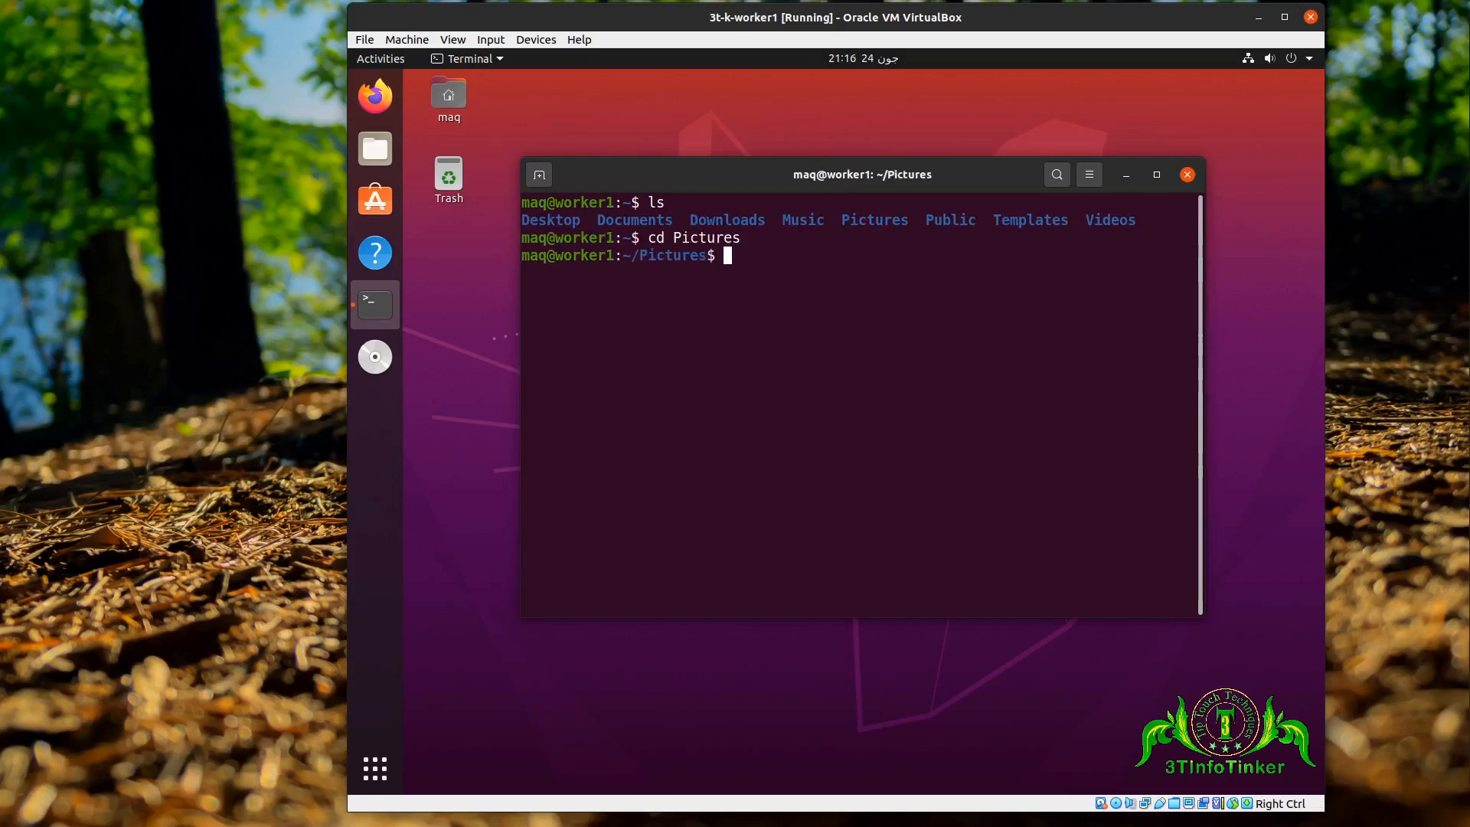
type("ls")
key("Return")
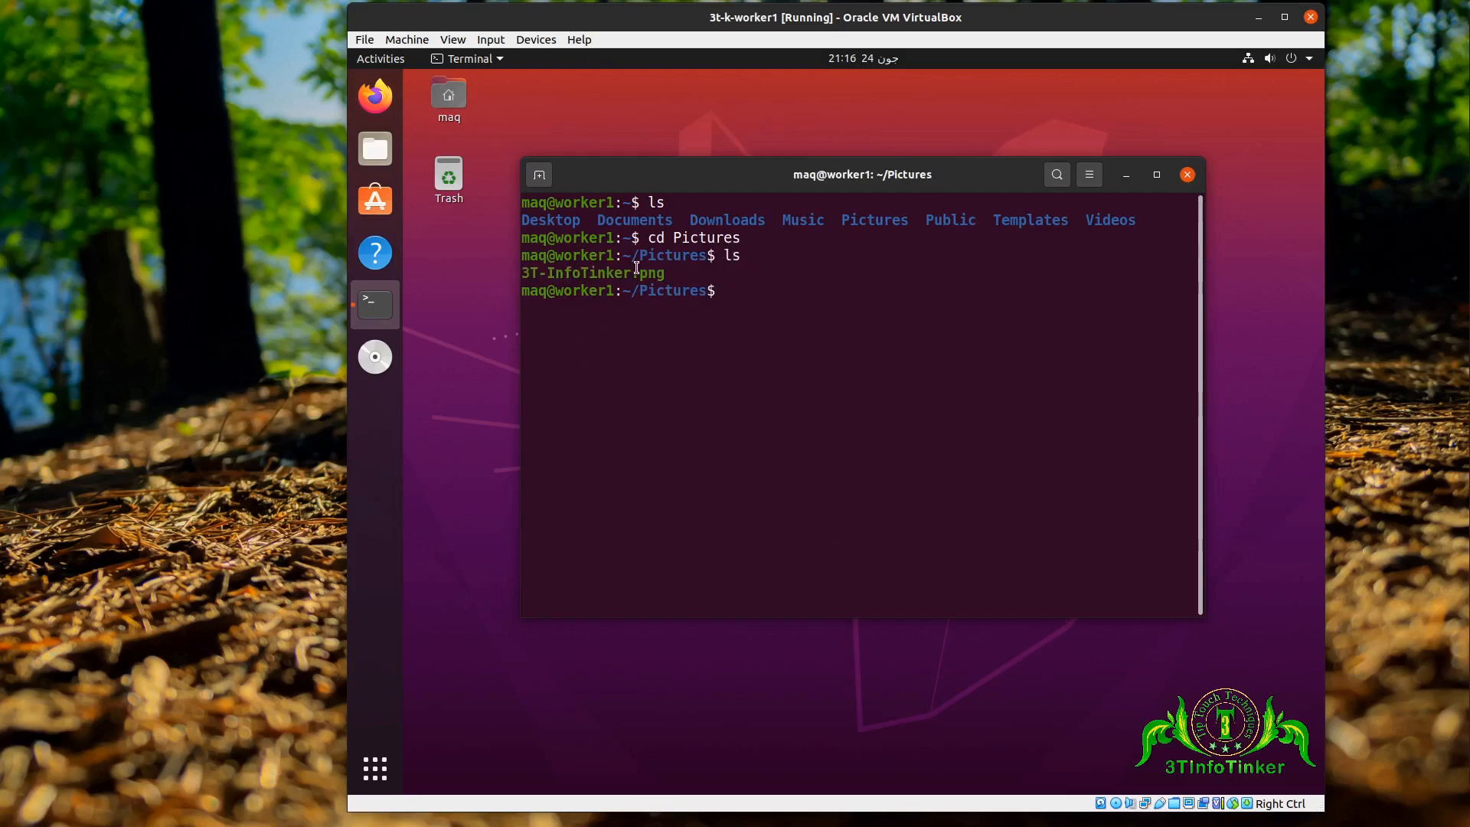
Step: Check for 3T-InfoTinker.png in the Pictures folder using the file manager, and close that window
left_click(395, 156)
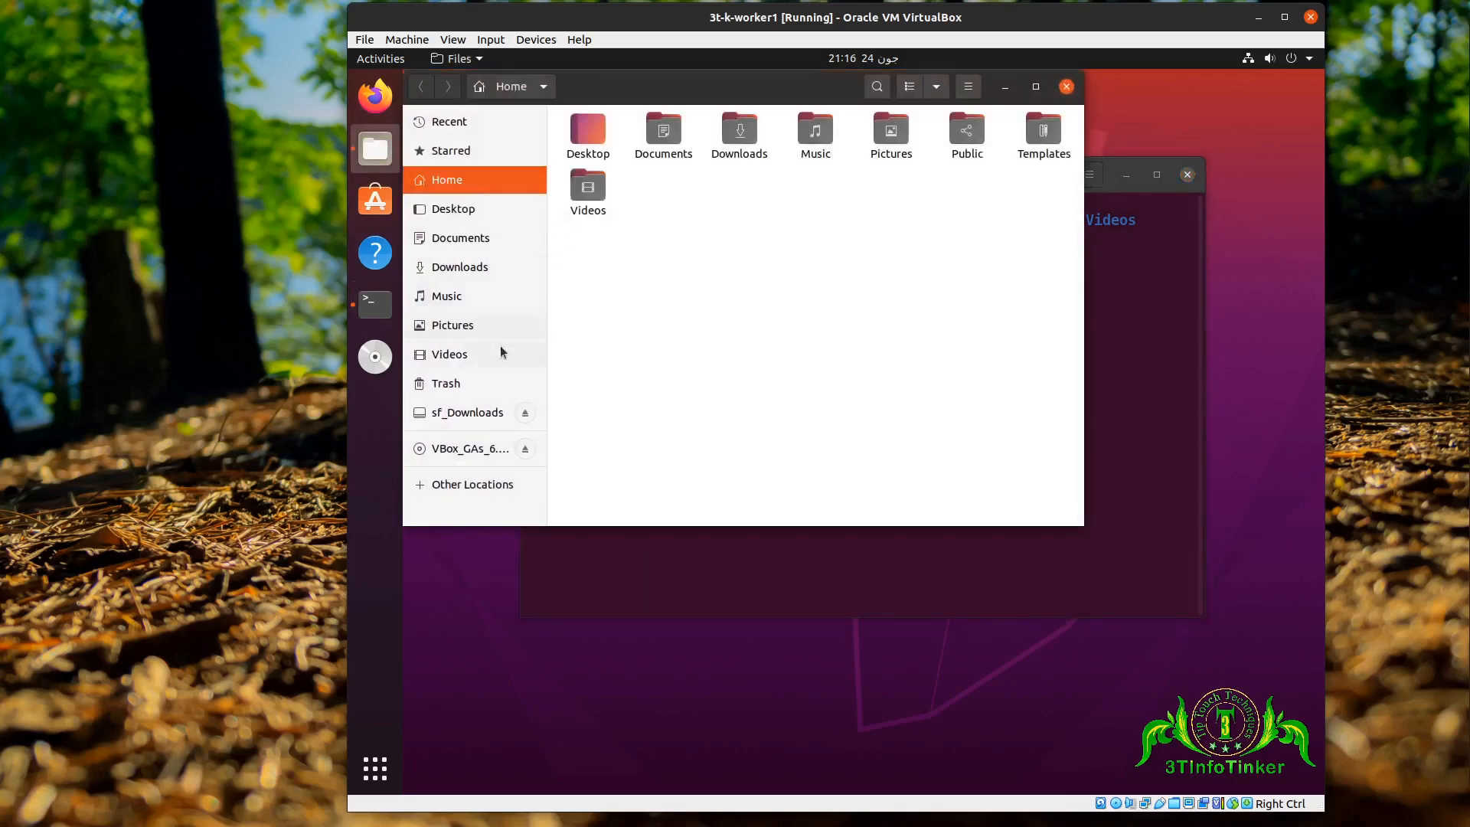
left_click(489, 332)
left_click(632, 183)
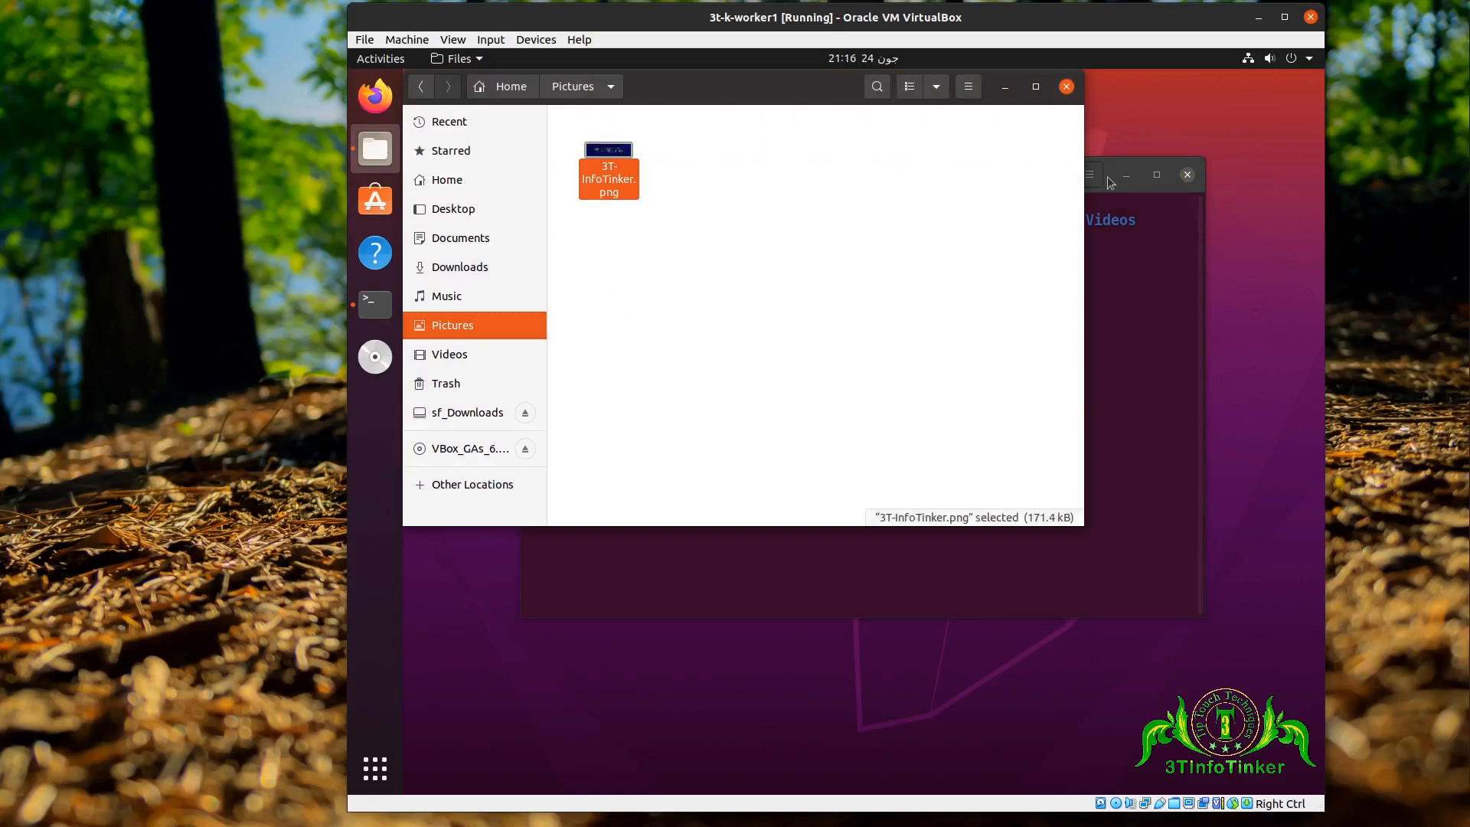
left_click(1067, 86)
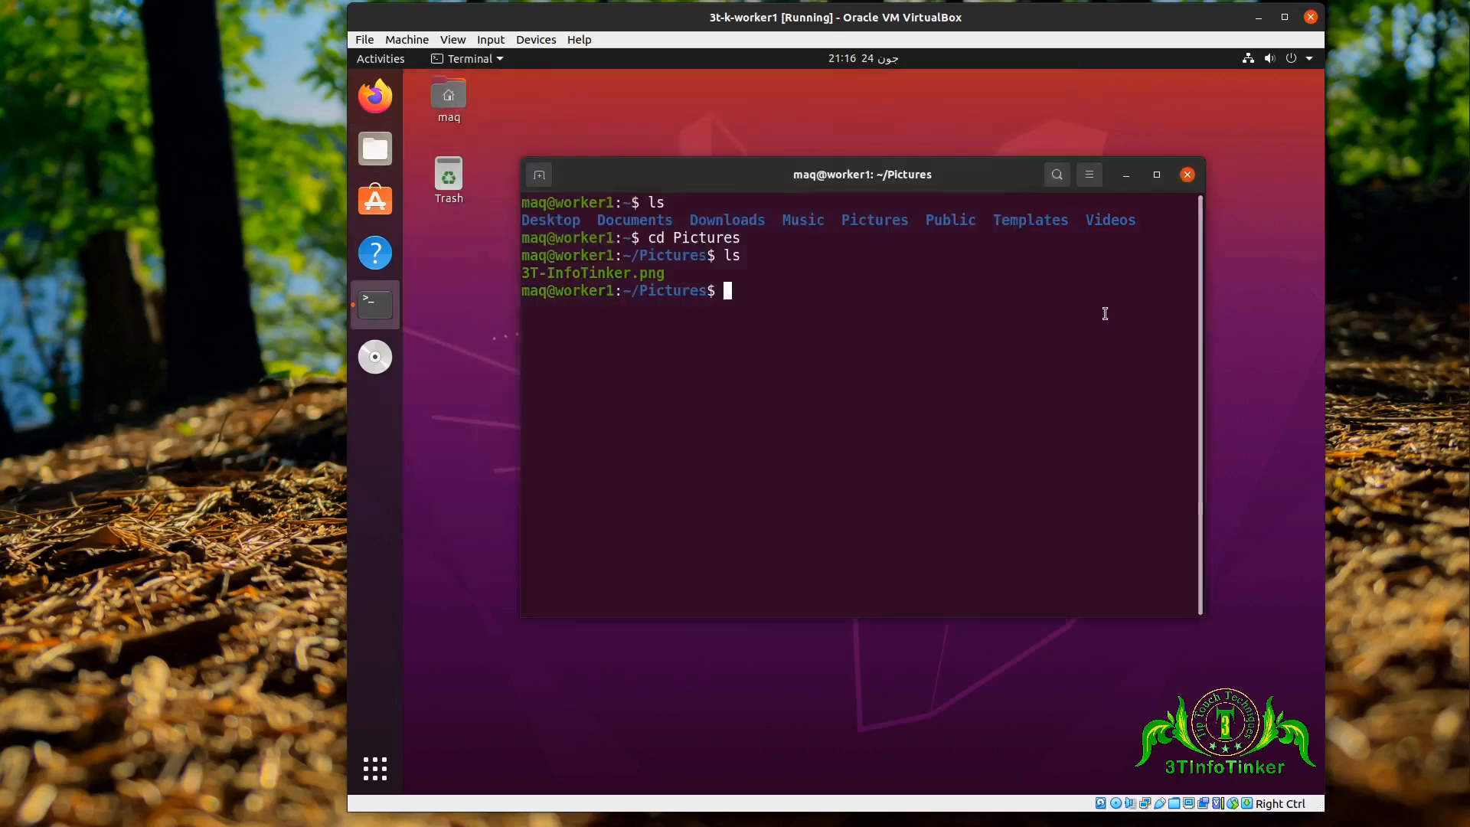